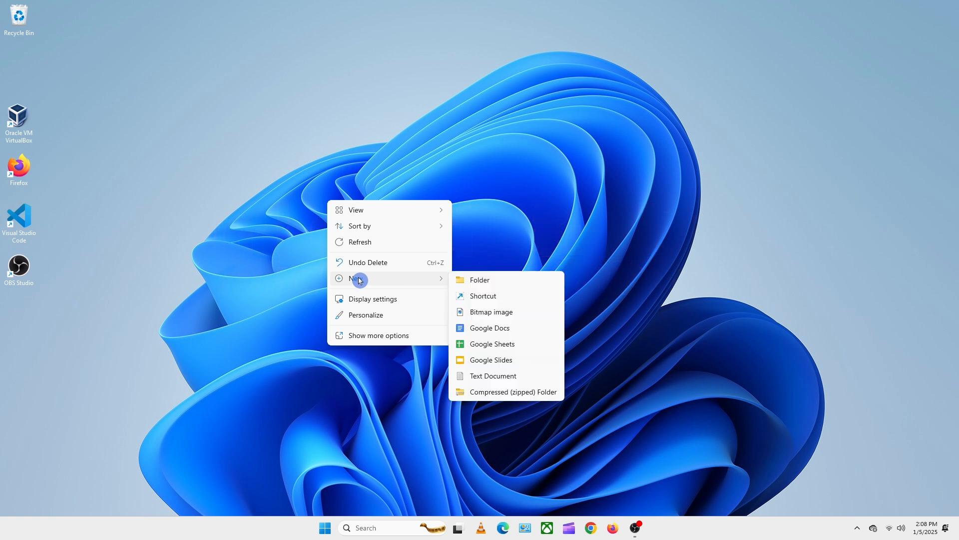
- Create a new folder named Office 2024 on the desktop
{"action": "left_click", "coordinate": [473, 280]}
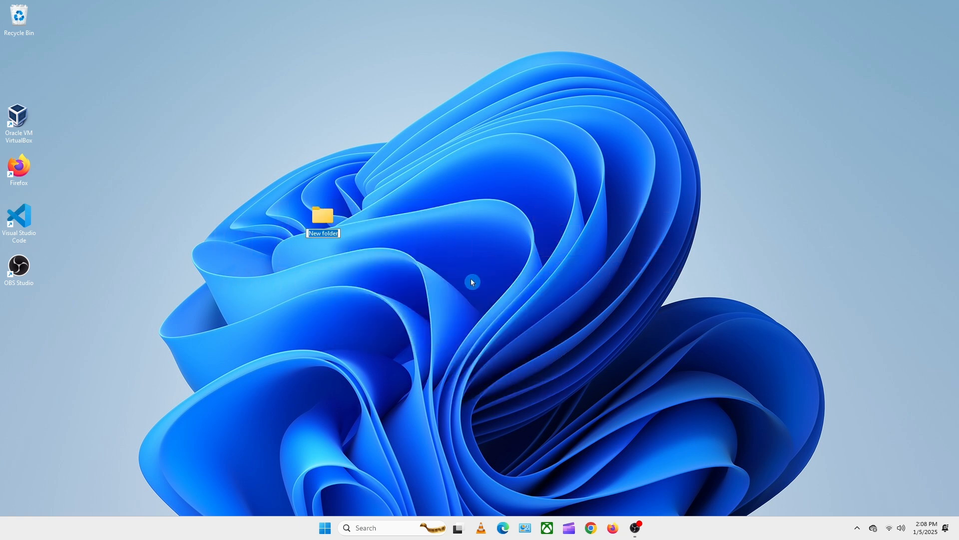
{"action": "type", "text": "Office 2024"}
{"action": "key", "text": "Return"}
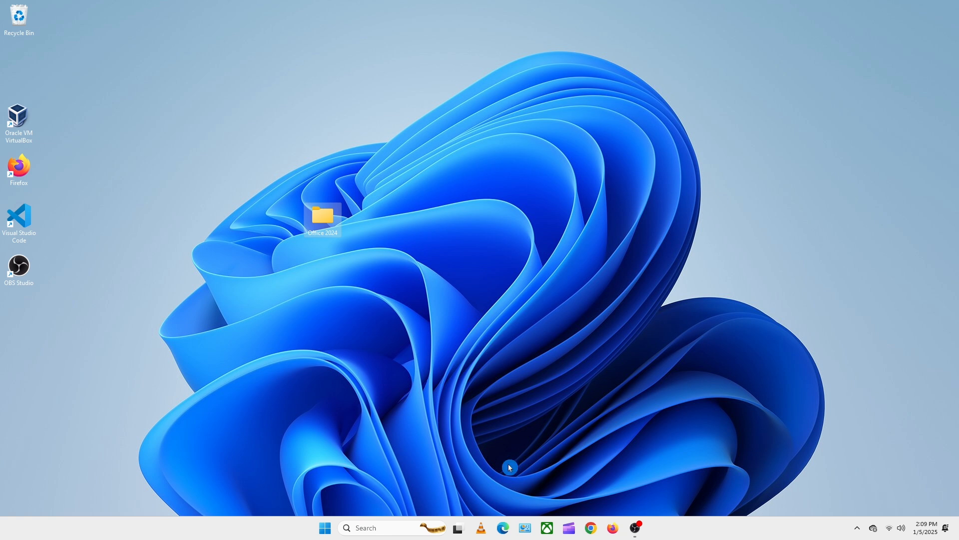
- Switch to Microsoft Edge, search for office customization tool and open the Office Customization Tool page of the Microsoft 365 Apps admin center
{"action": "left_click", "coordinate": [503, 528]}
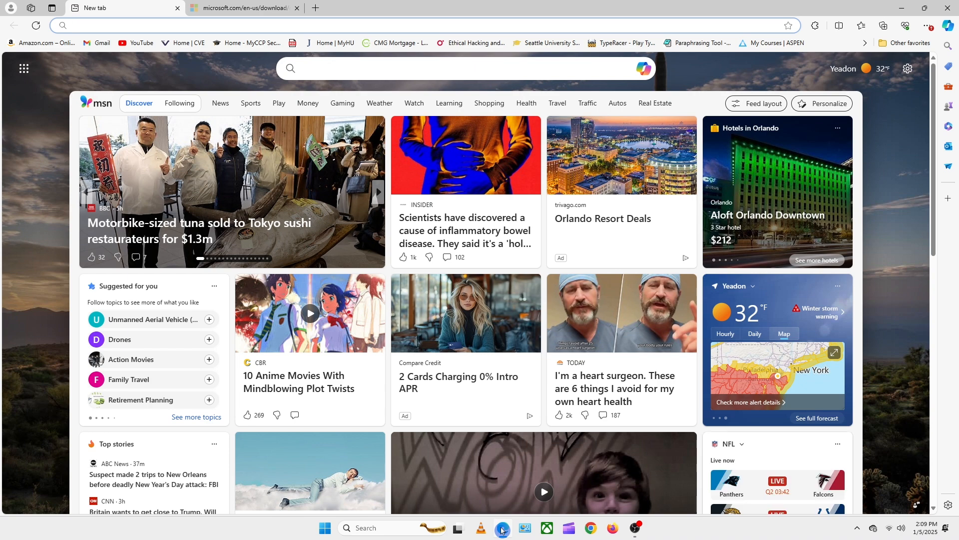
{"action": "type", "text": "office"}
{"action": "key", "text": "Return"}
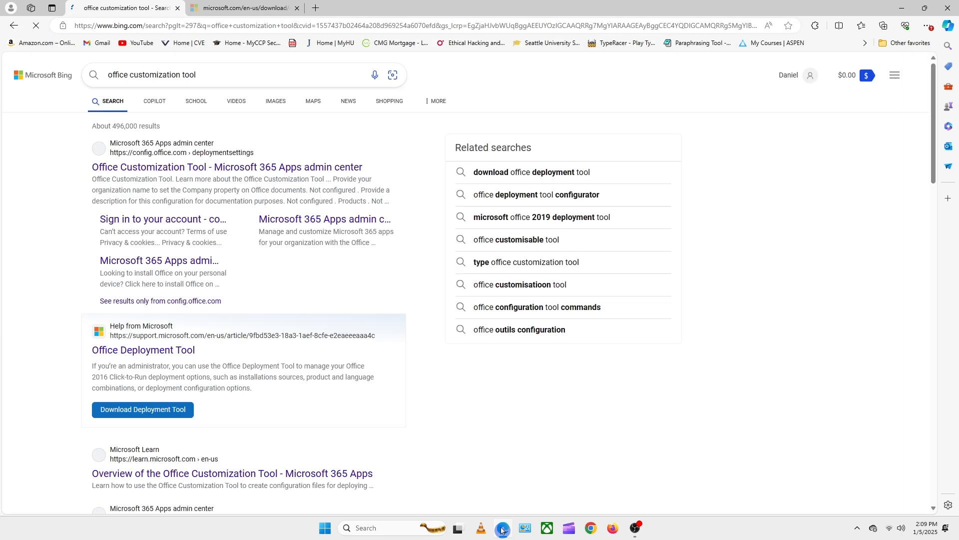
{"action": "left_click", "coordinate": [233, 168]}
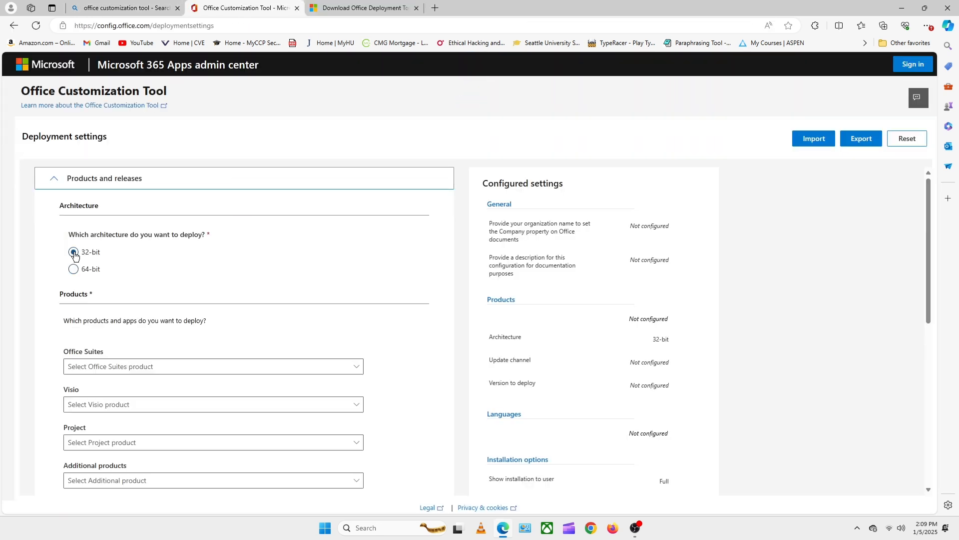
- Set the architecture to 64-bit and the Office suite to Office LTSC Professional Plus 2024 - Volume License
{"action": "left_click", "coordinate": [74, 270]}
{"action": "scroll", "coordinate": [117, 237], "scroll_direction": "down", "scroll_amount": 2}
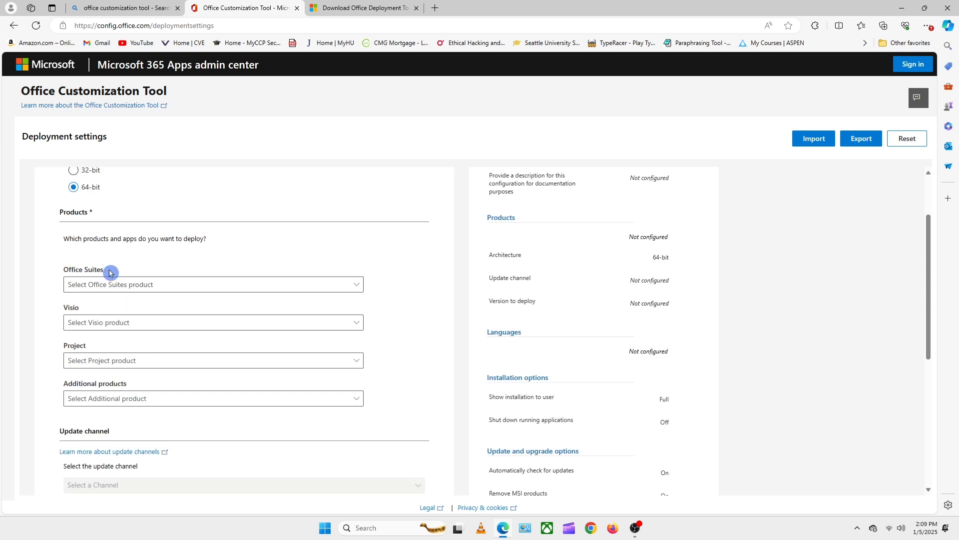
{"action": "left_click", "coordinate": [109, 285]}
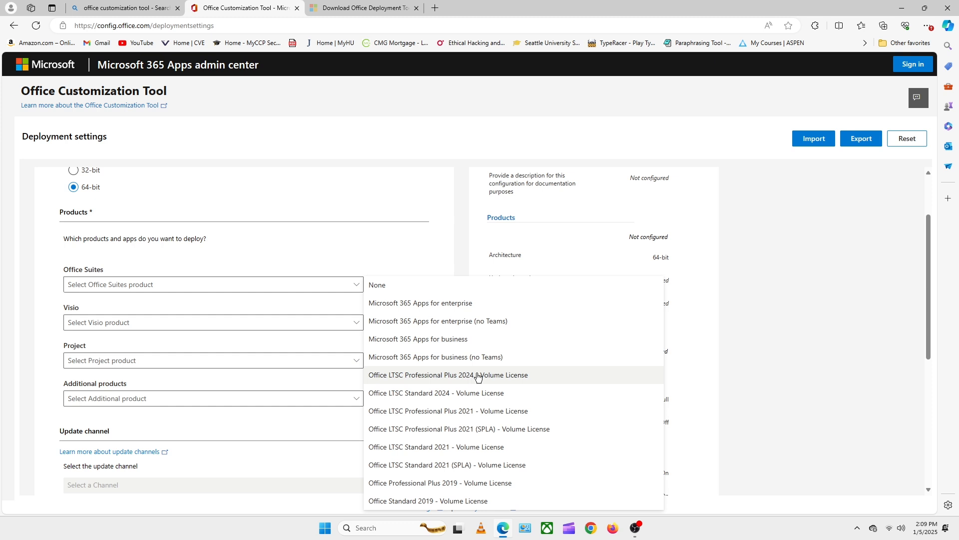
{"action": "left_click", "coordinate": [478, 376]}
- Exclude Publisher from the apps to deploy, keep Access included, and continue to the language settings
{"action": "scroll", "coordinate": [160, 343], "scroll_direction": "down", "scroll_amount": 6}
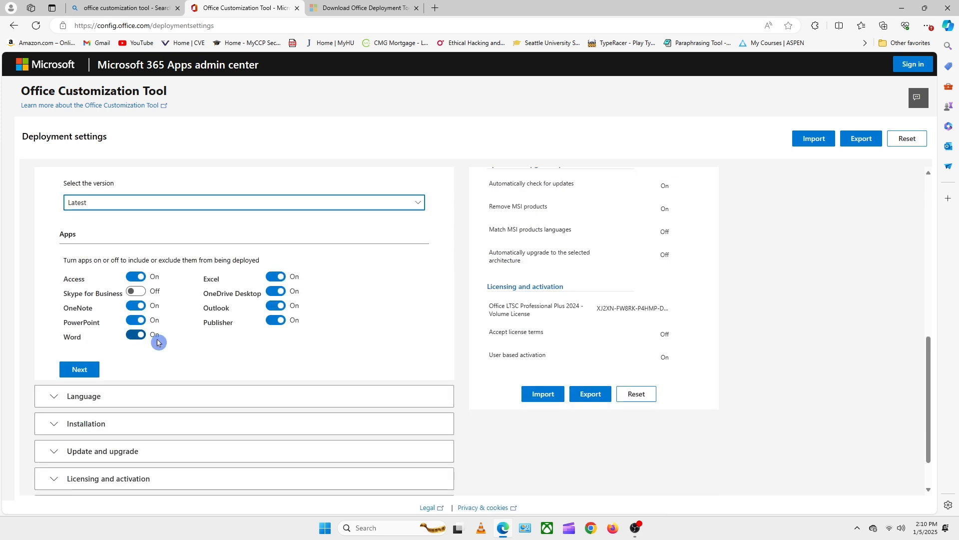
{"action": "left_click", "coordinate": [137, 278]}
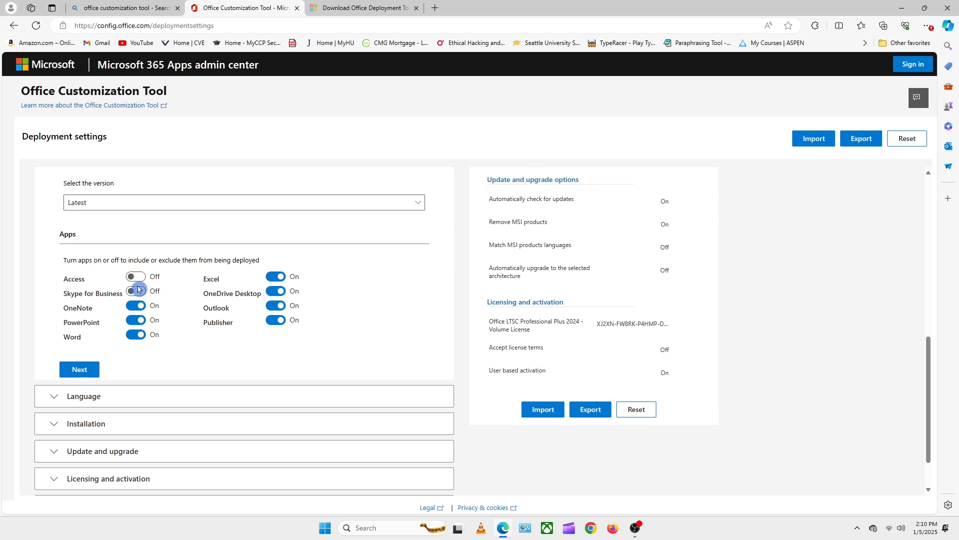
{"action": "left_click", "coordinate": [136, 277]}
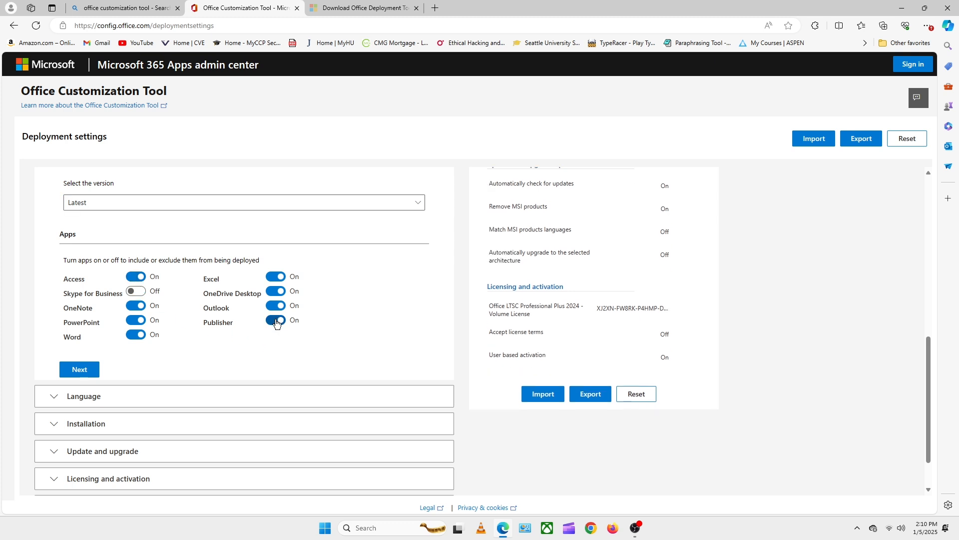
{"action": "left_click", "coordinate": [277, 321]}
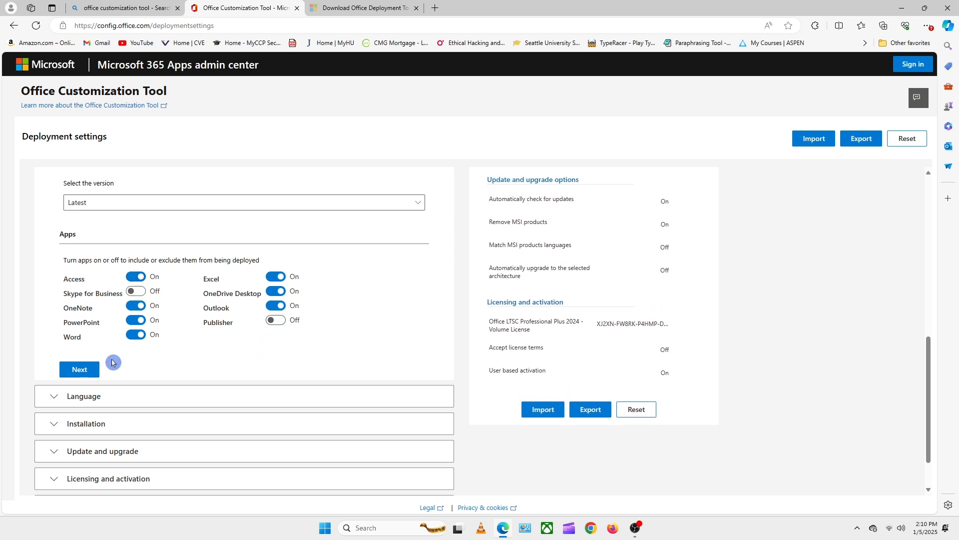
{"action": "left_click", "coordinate": [79, 370]}
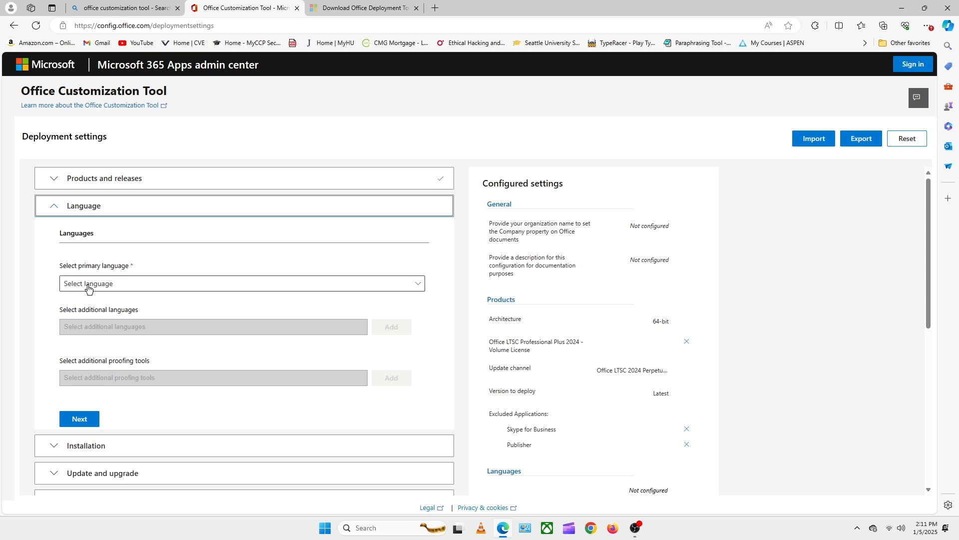
- Set the primary language to English (United States) and accept the default installation options
{"action": "left_click", "coordinate": [118, 283]}
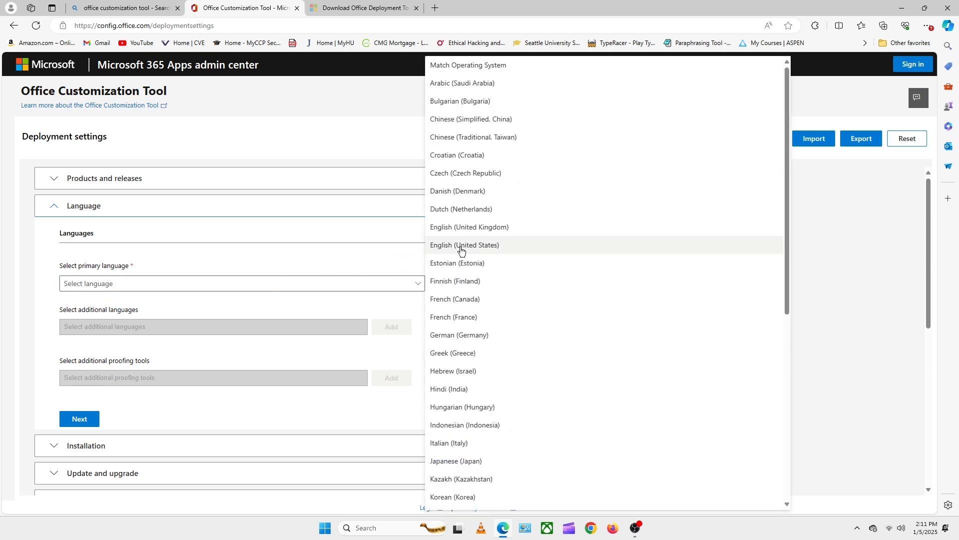
{"action": "left_click", "coordinate": [493, 247]}
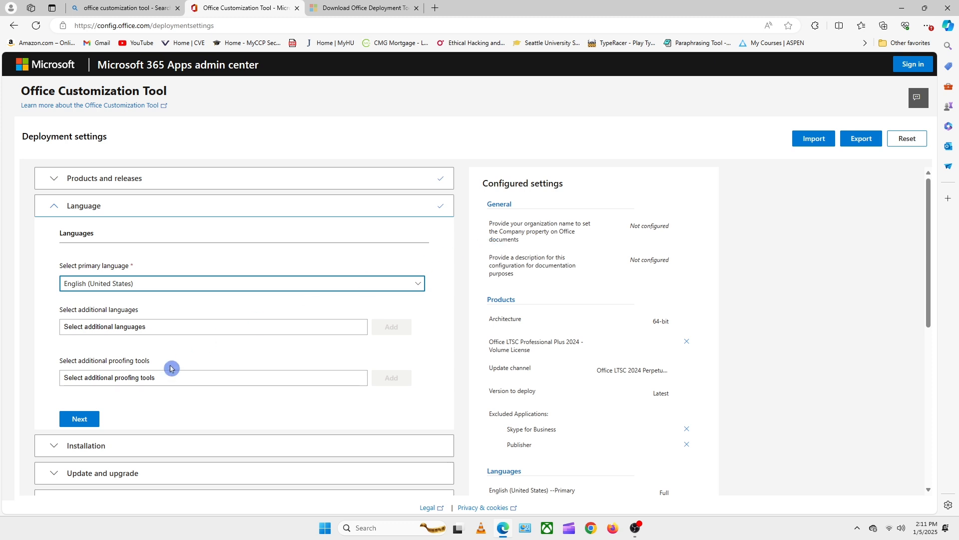
{"action": "left_click", "coordinate": [80, 418]}
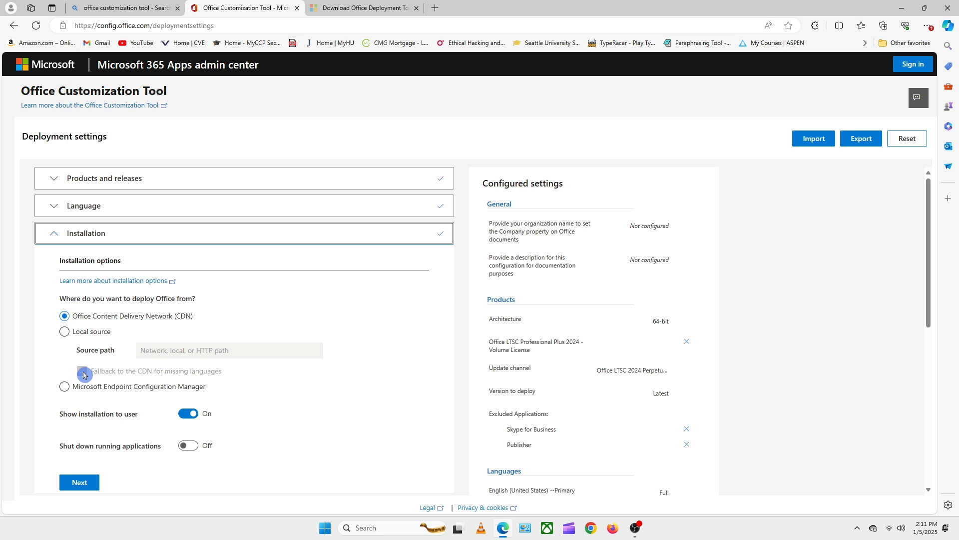
{"action": "left_click", "coordinate": [79, 482]}
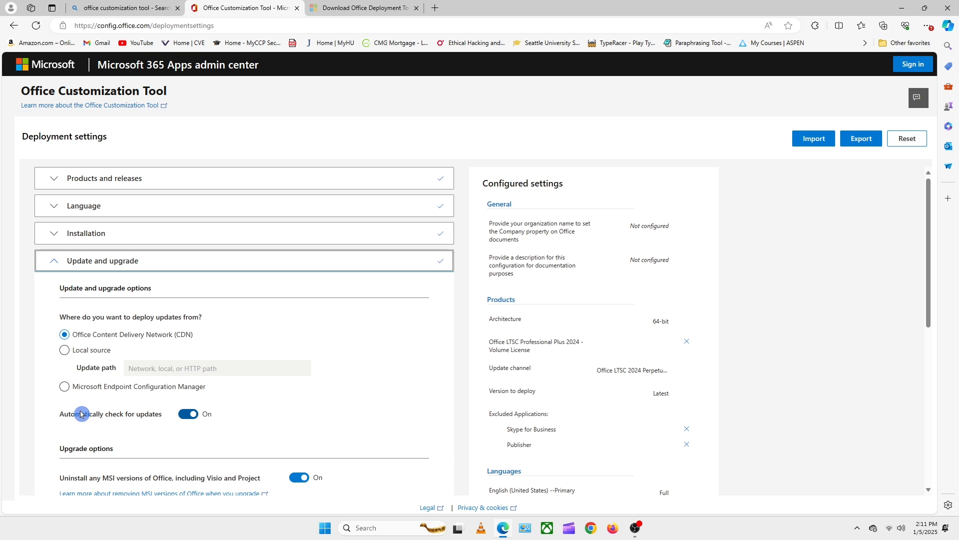
- Turn off uninstalling MSI versions of Office in the upgrade options and continue to the licensing settings
{"action": "scroll", "coordinate": [80, 414], "scroll_direction": "down", "scroll_amount": 2}
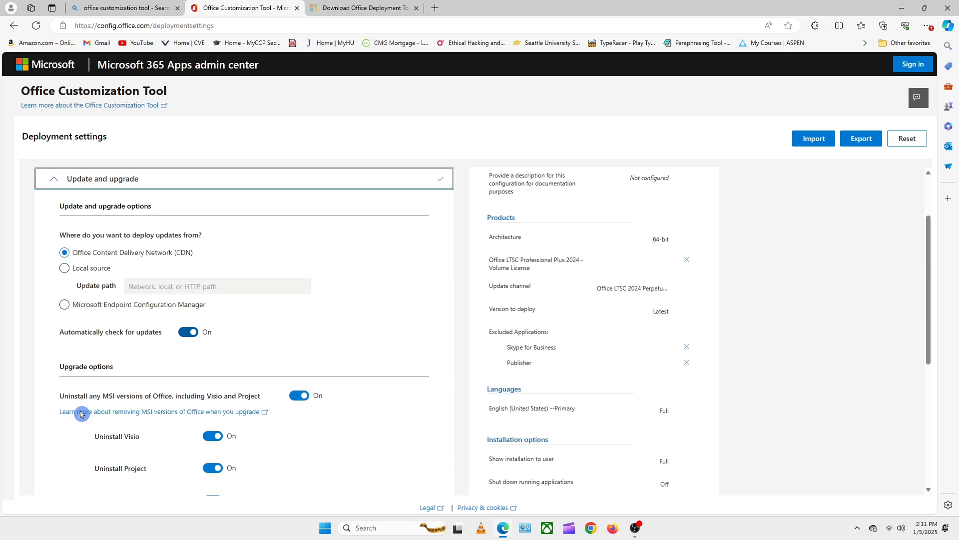
{"action": "left_click", "coordinate": [299, 396]}
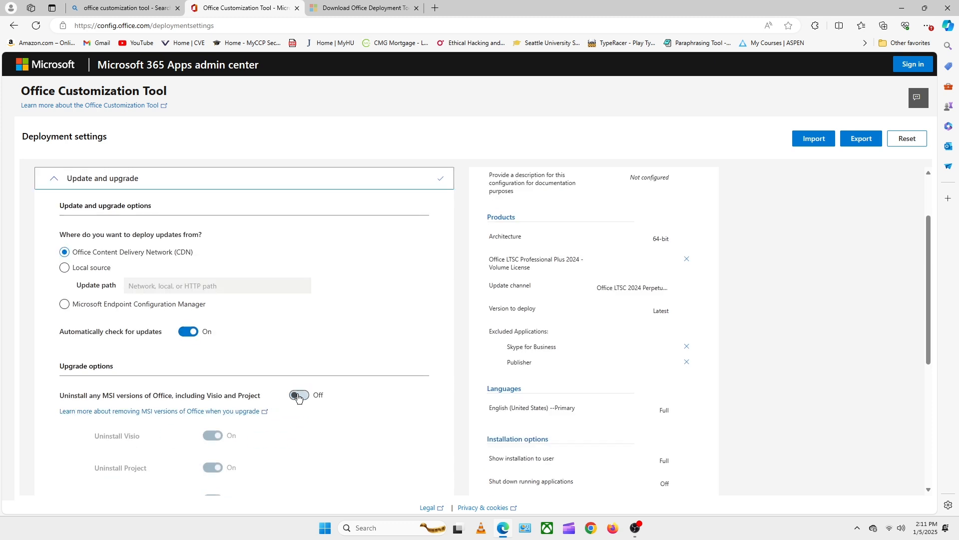
{"action": "scroll", "coordinate": [250, 365], "scroll_direction": "down", "scroll_amount": 5}
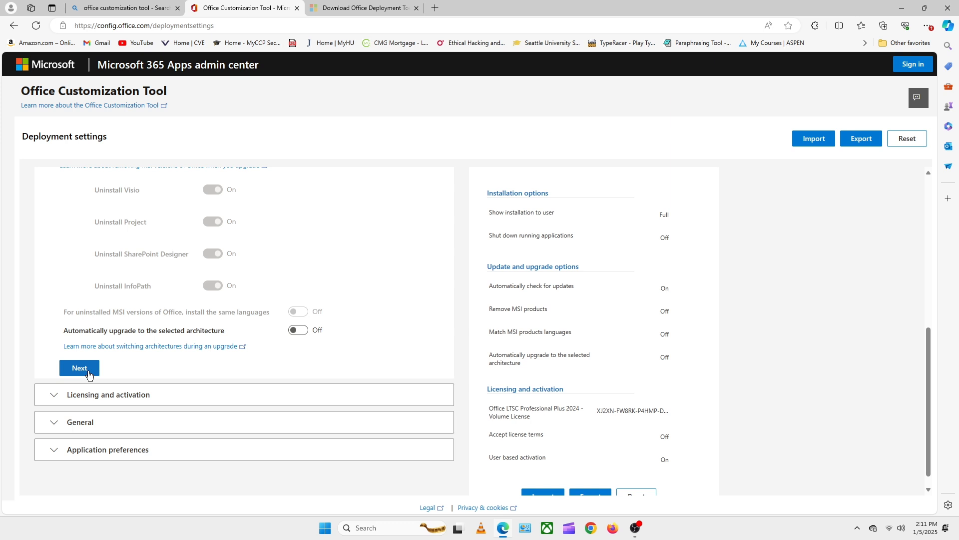
{"action": "left_click", "coordinate": [89, 371]}
- Accept the default licensing and activation, general, and application preference settings to finish the deployment configuration
{"action": "scroll", "coordinate": [107, 338], "scroll_direction": "down", "scroll_amount": 4}
{"action": "scroll", "coordinate": [103, 338], "scroll_direction": "up", "scroll_amount": 2}
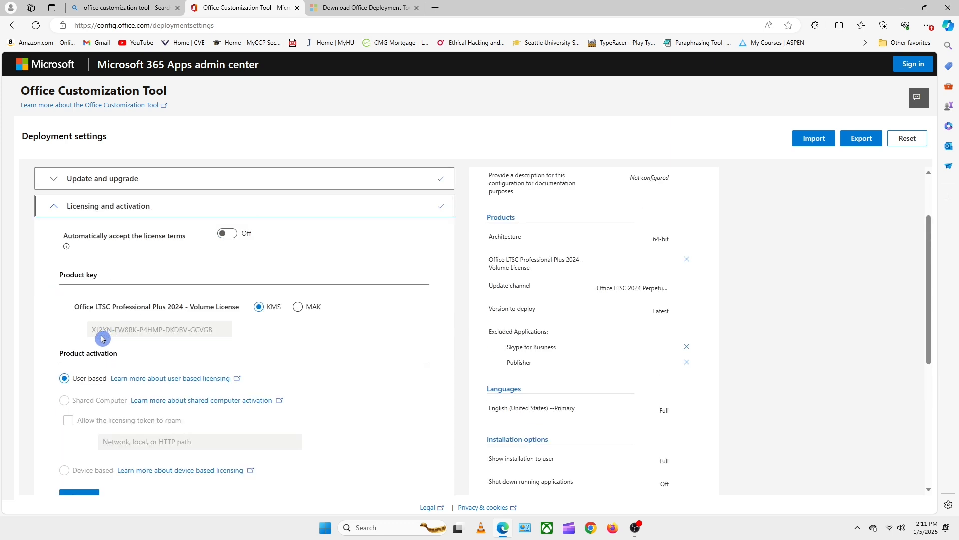
{"action": "scroll", "coordinate": [128, 263], "scroll_direction": "down", "scroll_amount": 2}
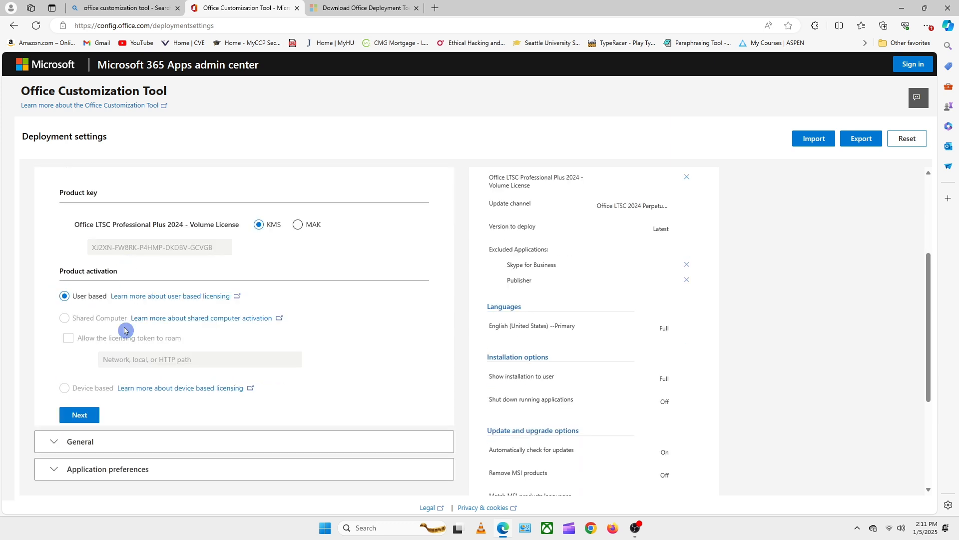
{"action": "left_click", "coordinate": [80, 418]}
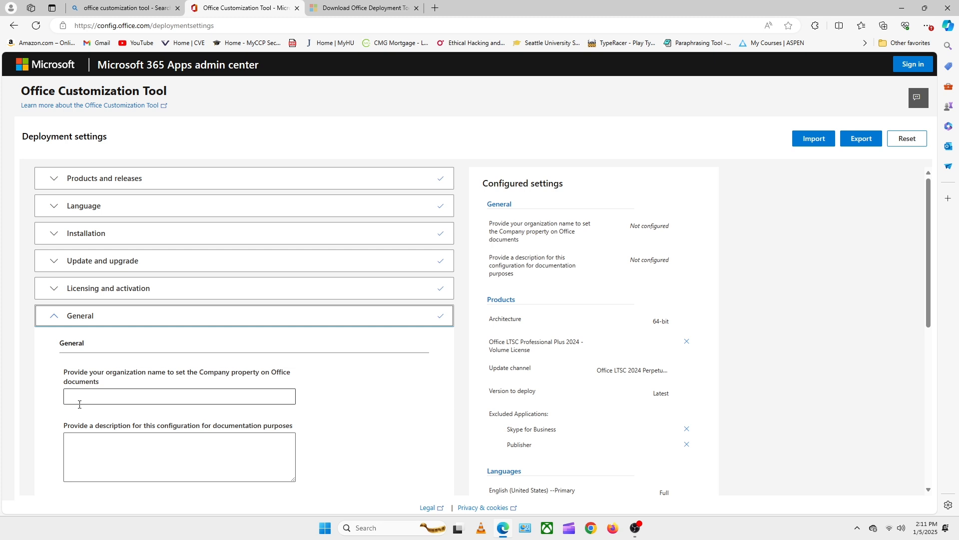
{"action": "scroll", "coordinate": [79, 404], "scroll_direction": "down", "scroll_amount": 5}
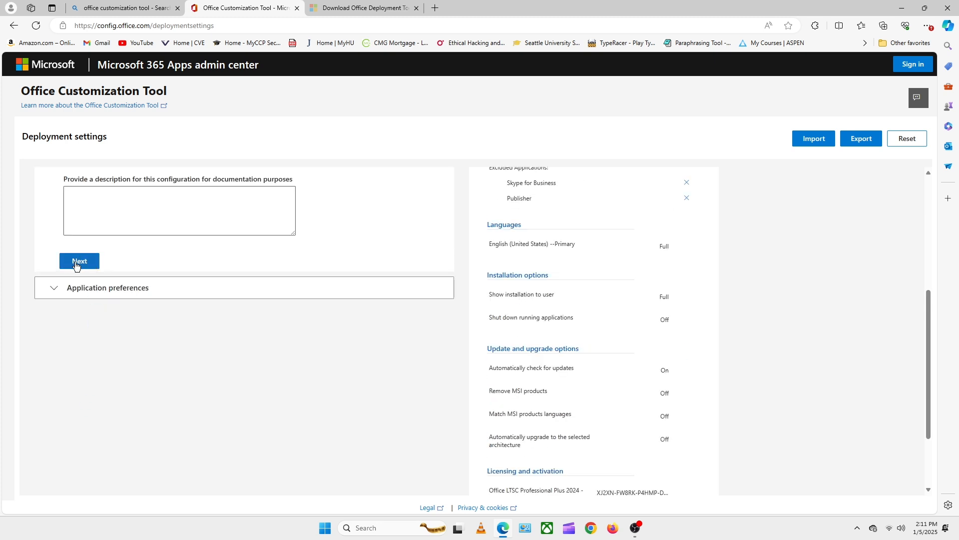
{"action": "left_click", "coordinate": [76, 265]}
{"action": "left_click", "coordinate": [100, 318]}
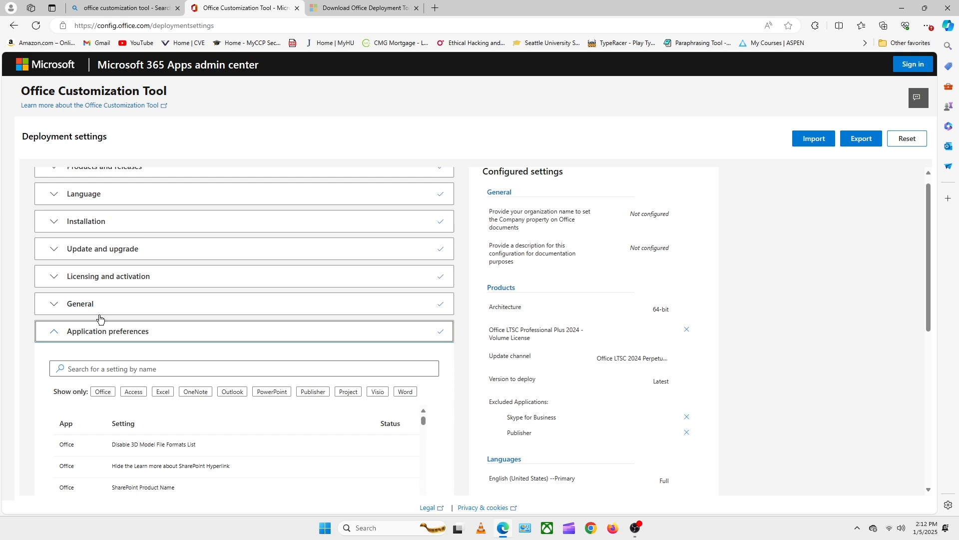
{"action": "left_click_drag", "start_coordinate": [930, 254], "coordinate": [906, 410]}
{"action": "left_click", "coordinate": [84, 484]}
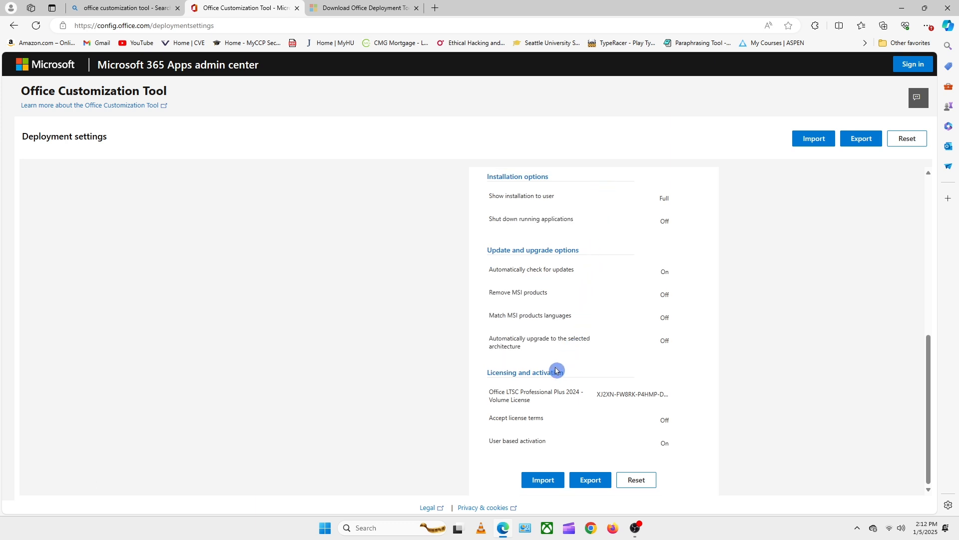
- Start exporting the configuration with Office Open XML formats as the default file format
{"action": "left_click", "coordinate": [592, 481]}
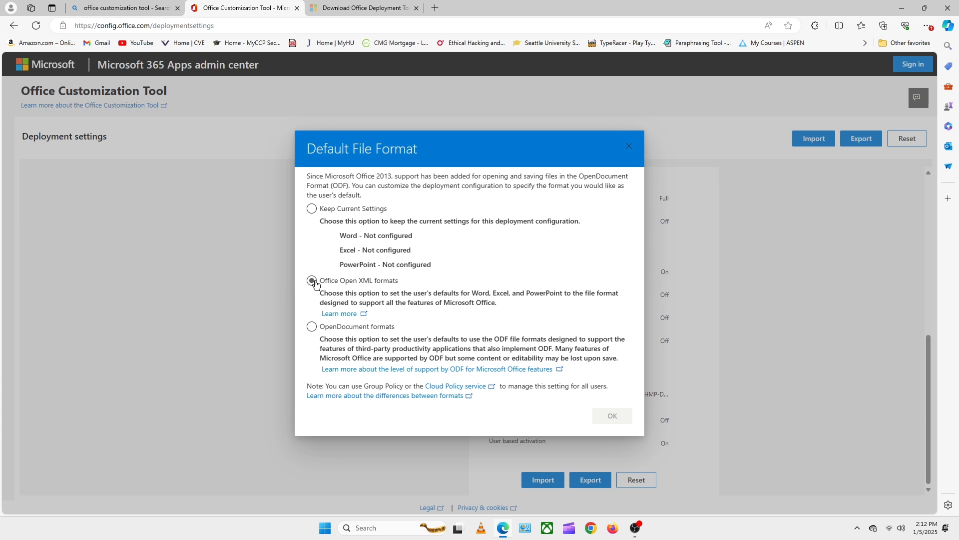
{"action": "left_click", "coordinate": [313, 281]}
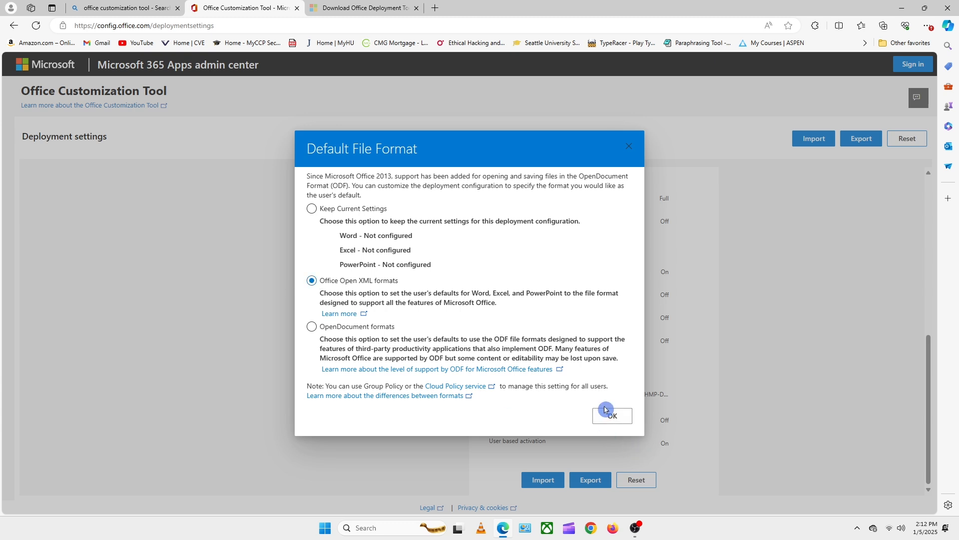
{"action": "left_click", "coordinate": [613, 417]}
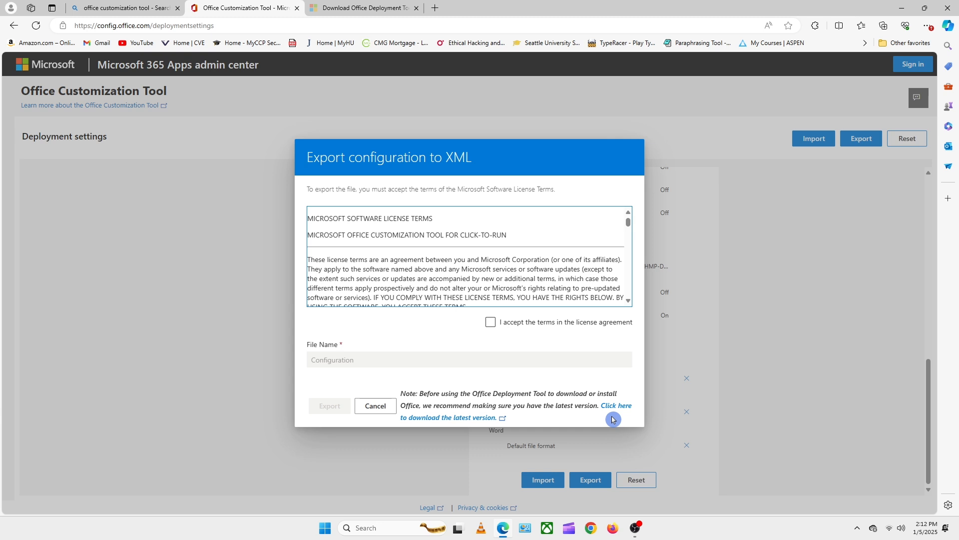
- Accept the license terms, export the configuration under the file name Configuration, and keep the downloaded XML file
{"action": "left_click", "coordinate": [490, 323]}
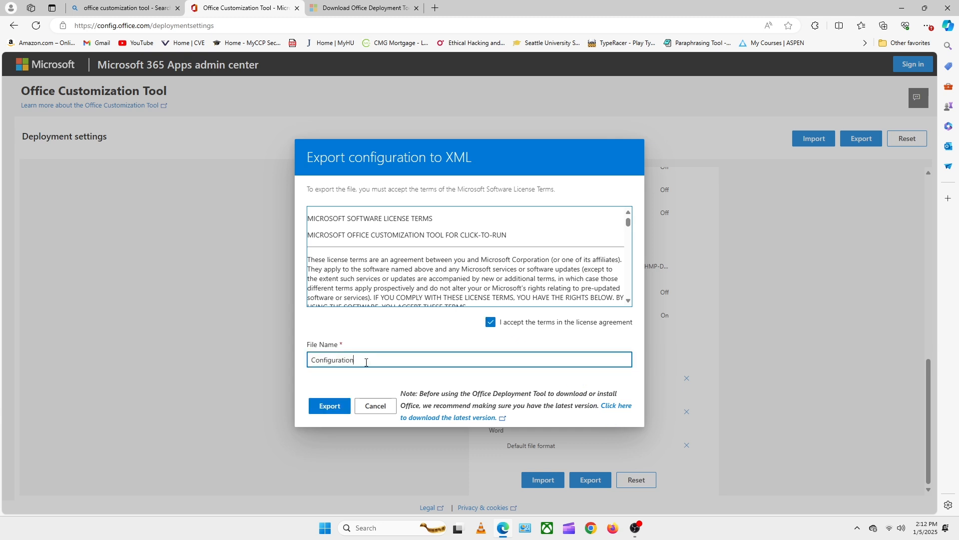
{"action": "left_click_drag", "start_coordinate": [366, 359], "coordinate": [303, 359]}
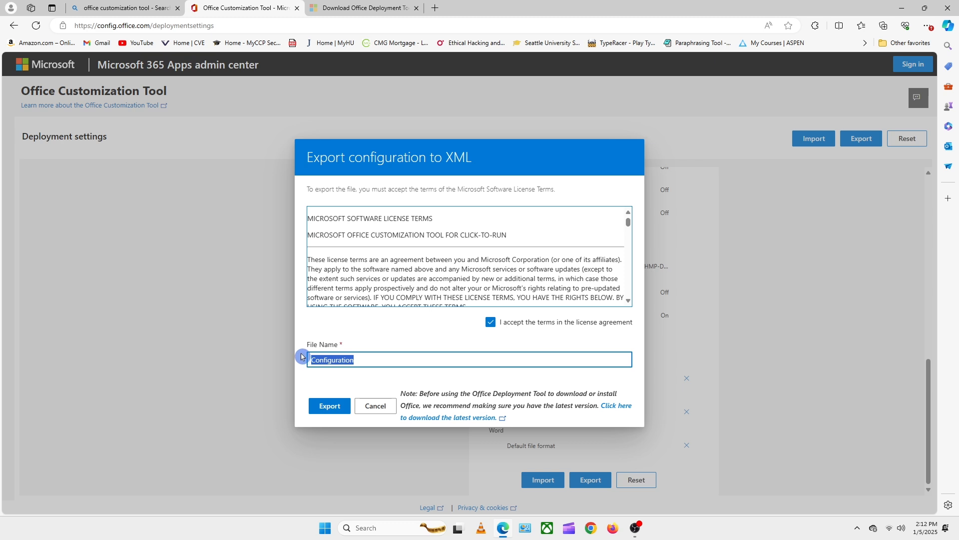
{"action": "left_click", "coordinate": [329, 408]}
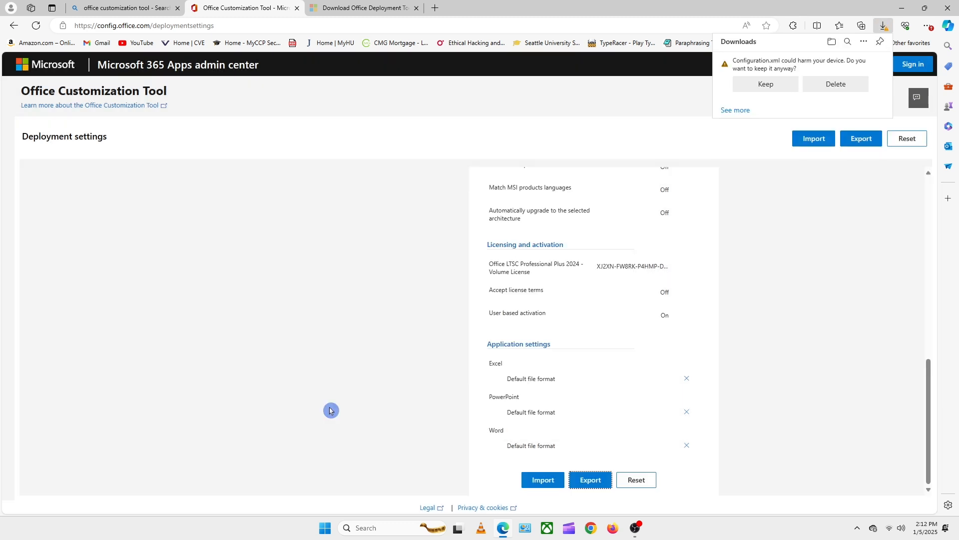
{"action": "left_click", "coordinate": [765, 81]}
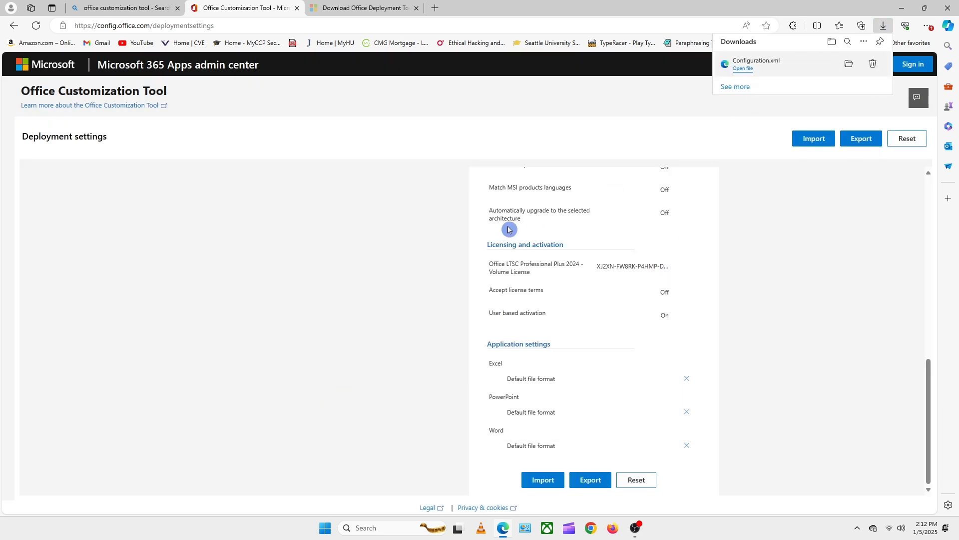
{"action": "left_click", "coordinate": [305, 315]}
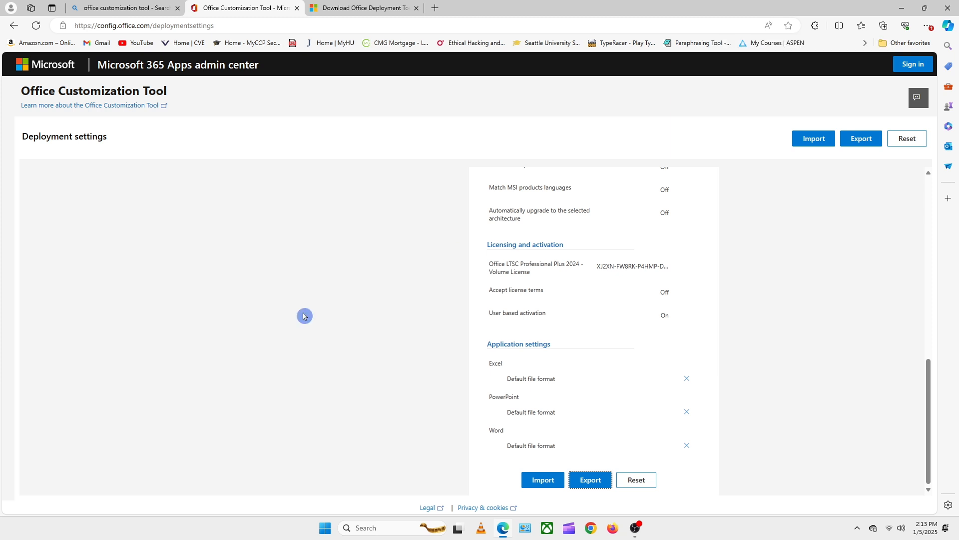
- Search the web for office deployment tool in a new browser tab
{"action": "left_click", "coordinate": [434, 7]}
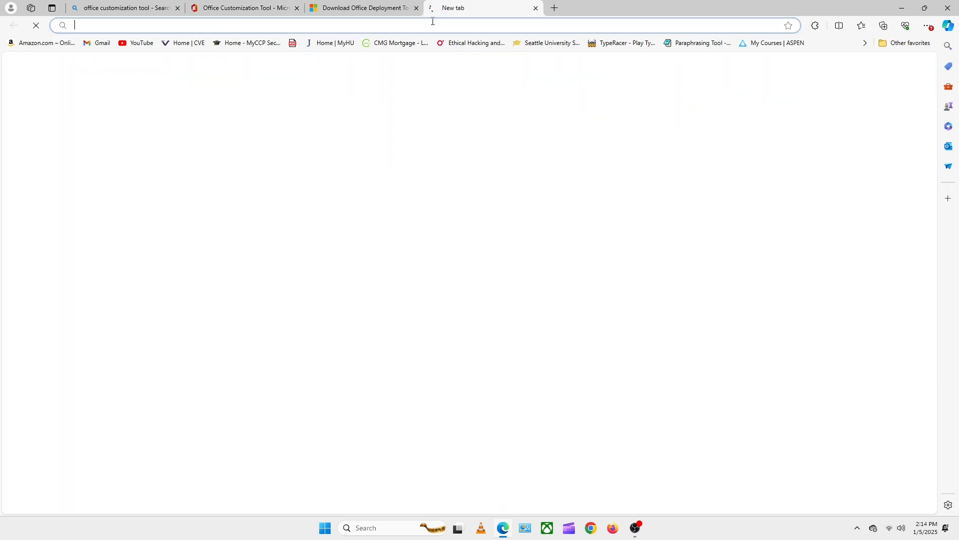
{"action": "type", "text": "office de"}
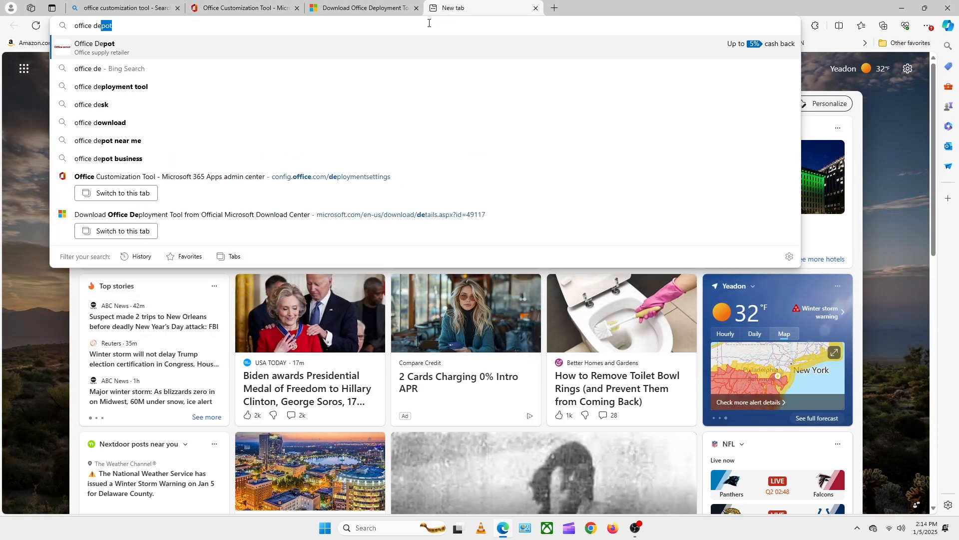
{"action": "left_click", "coordinate": [180, 85]}
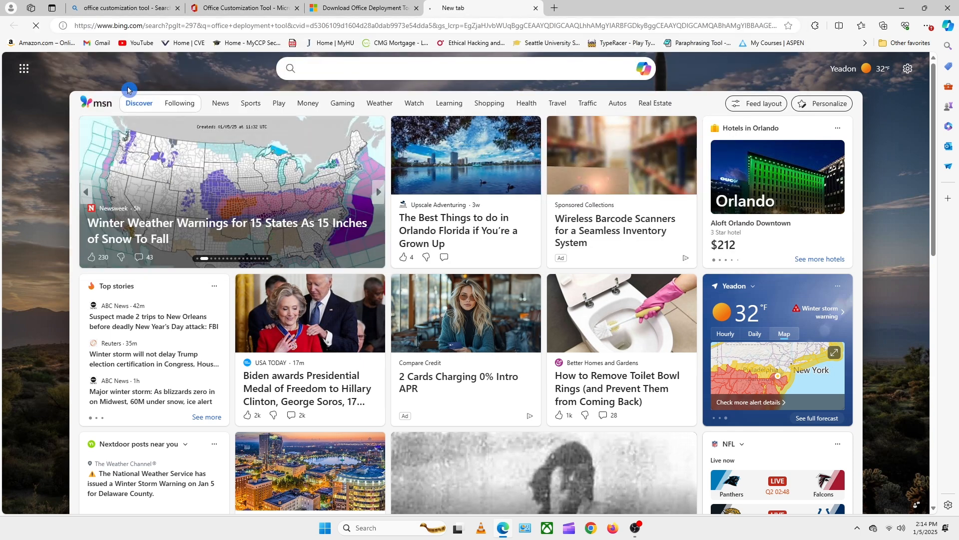
- Download the English Office Deployment Tool from the Microsoft Download Center and retry the interrupted download
{"action": "left_click", "coordinate": [186, 167]}
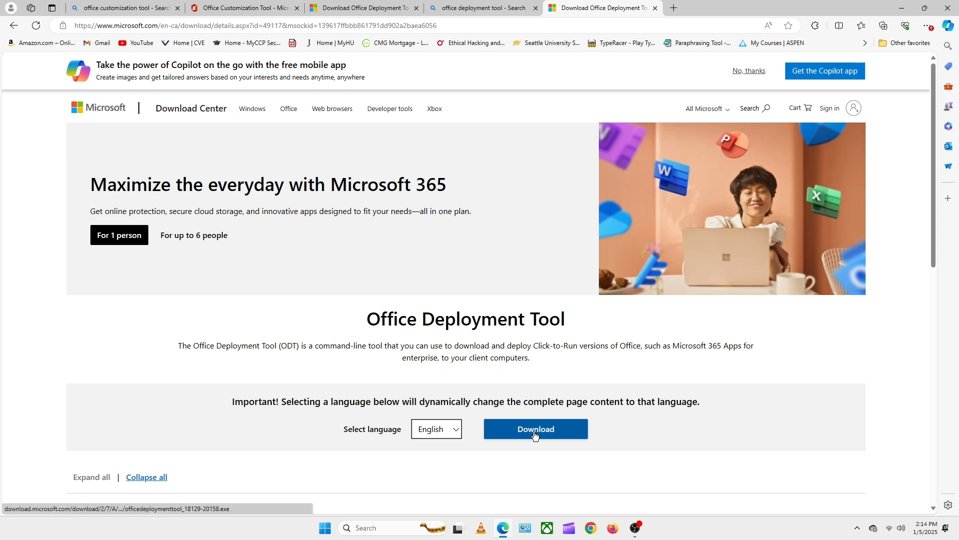
{"action": "left_click", "coordinate": [535, 434]}
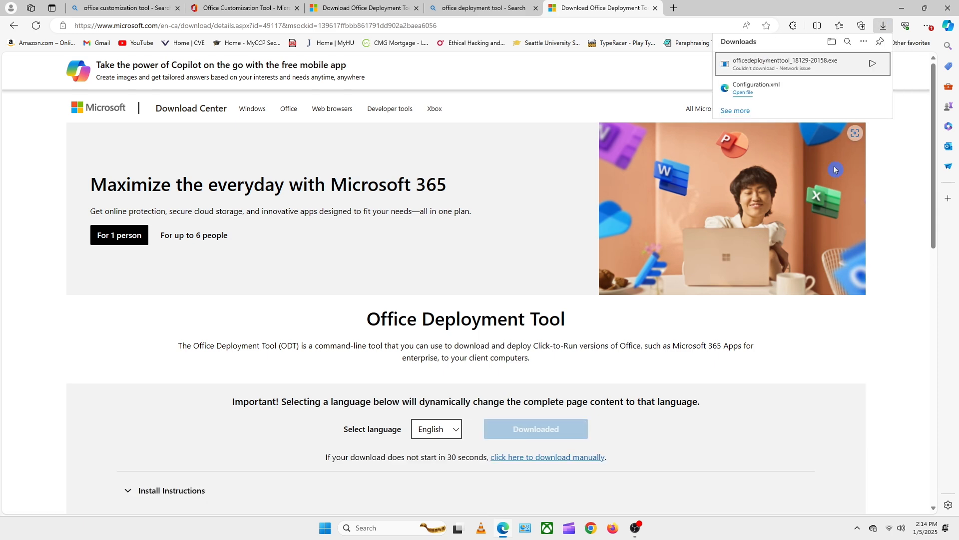
{"action": "left_click", "coordinate": [873, 62]}
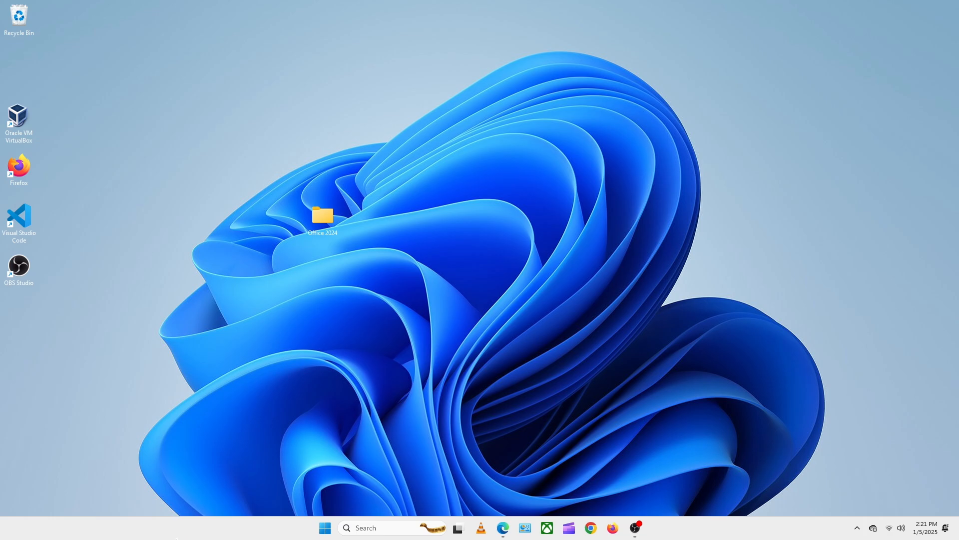
- Switch to File Explorer and move the Configuration file from Downloads into the Office 2024 folder on the Desktop
{"action": "key", "text": "super+e"}
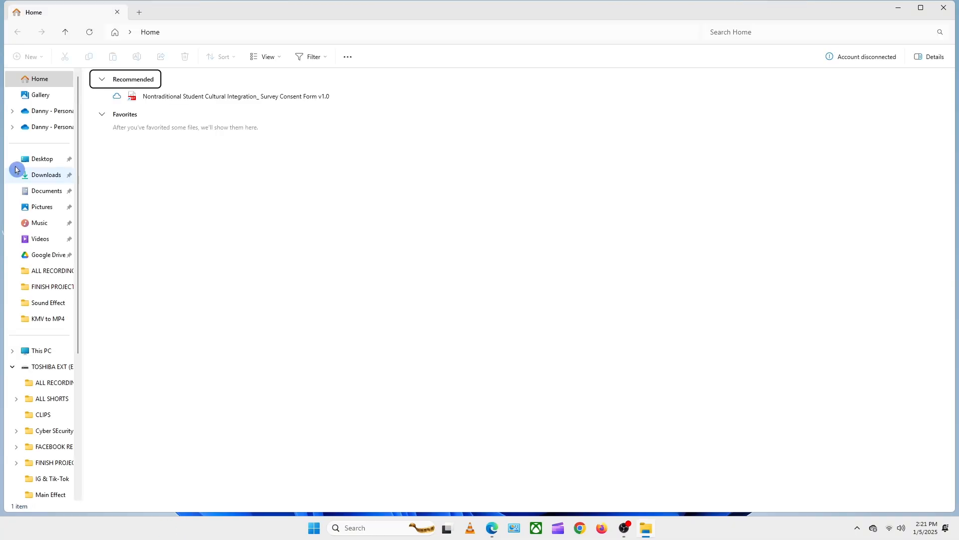
{"action": "left_click", "coordinate": [16, 171]}
{"action": "left_click", "coordinate": [125, 104]}
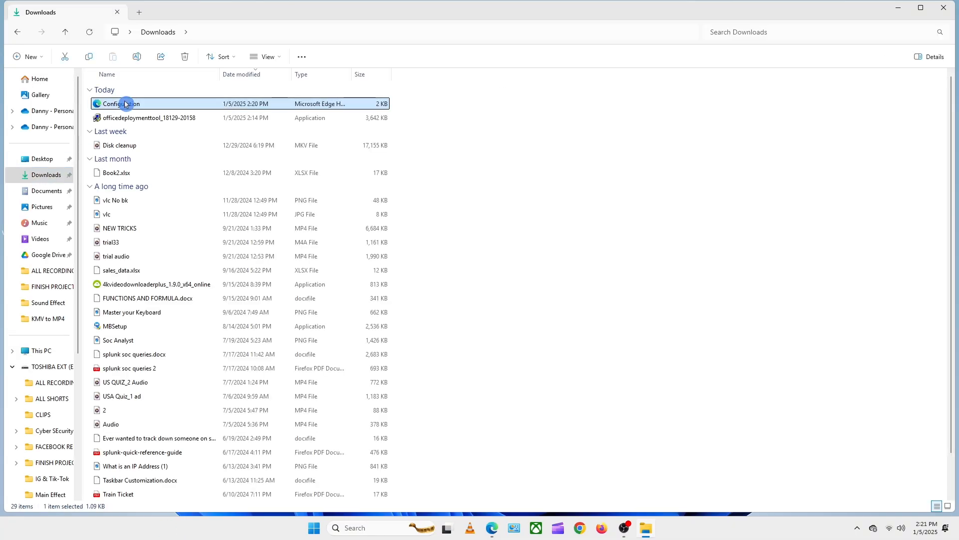
{"action": "left_click", "coordinate": [66, 60]}
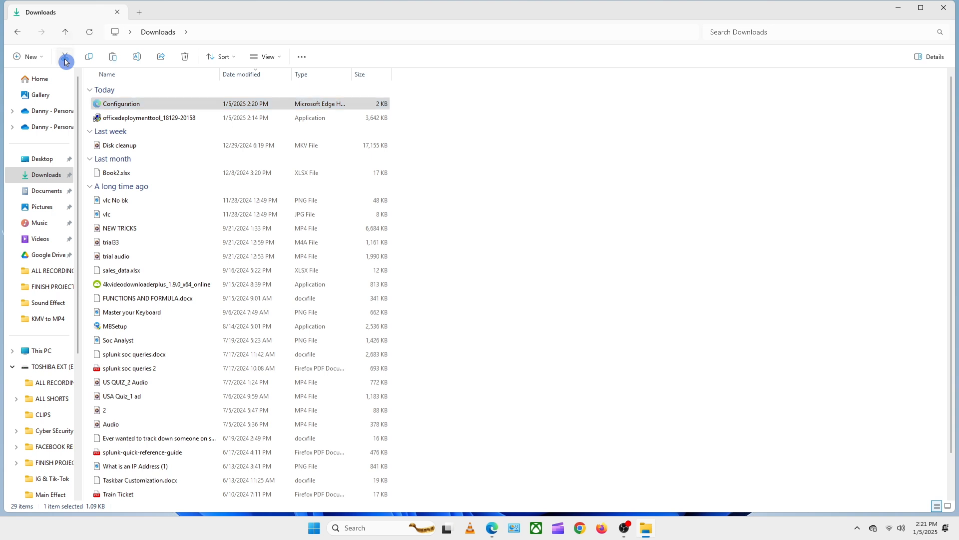
{"action": "left_click", "coordinate": [42, 159]}
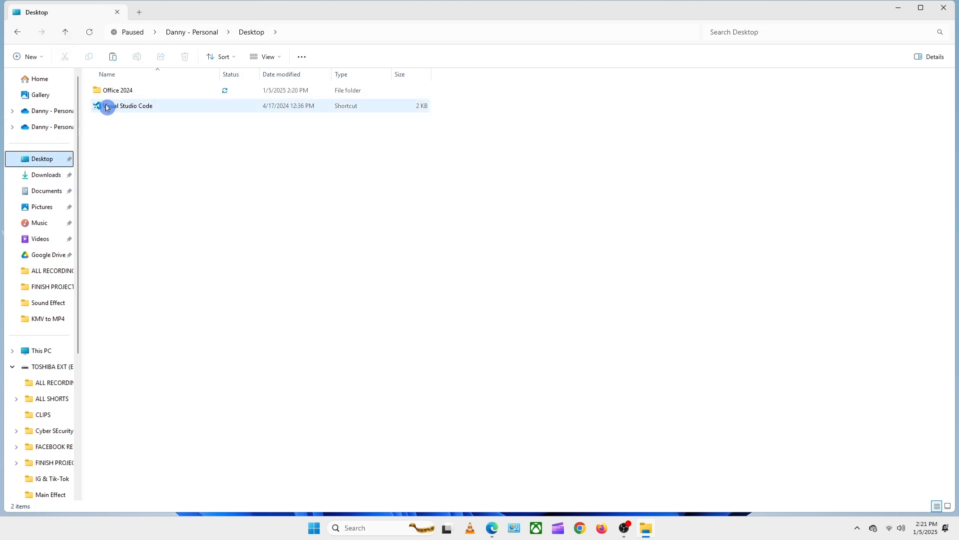
{"action": "left_click", "coordinate": [116, 92]}
{"action": "double_click", "coordinate": [116, 92]}
{"action": "key", "text": "ctrl+v"}
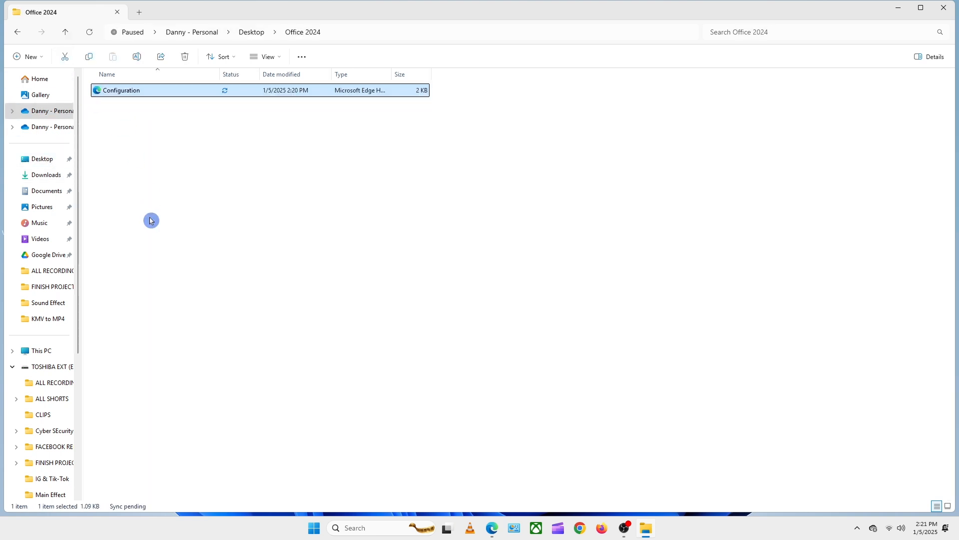
{"action": "left_click", "coordinate": [46, 175]}
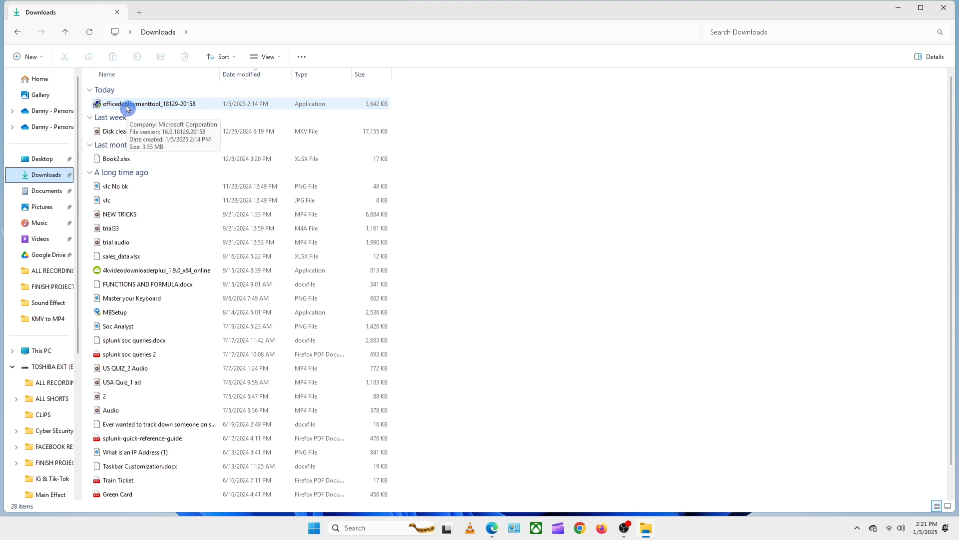
{"action": "right_click", "coordinate": [125, 107]}
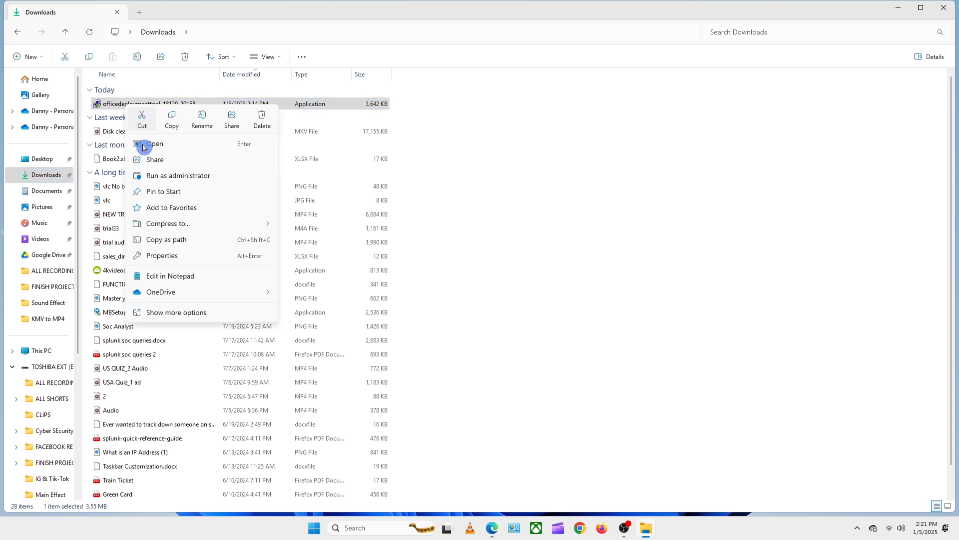
{"action": "left_click", "coordinate": [174, 177]}
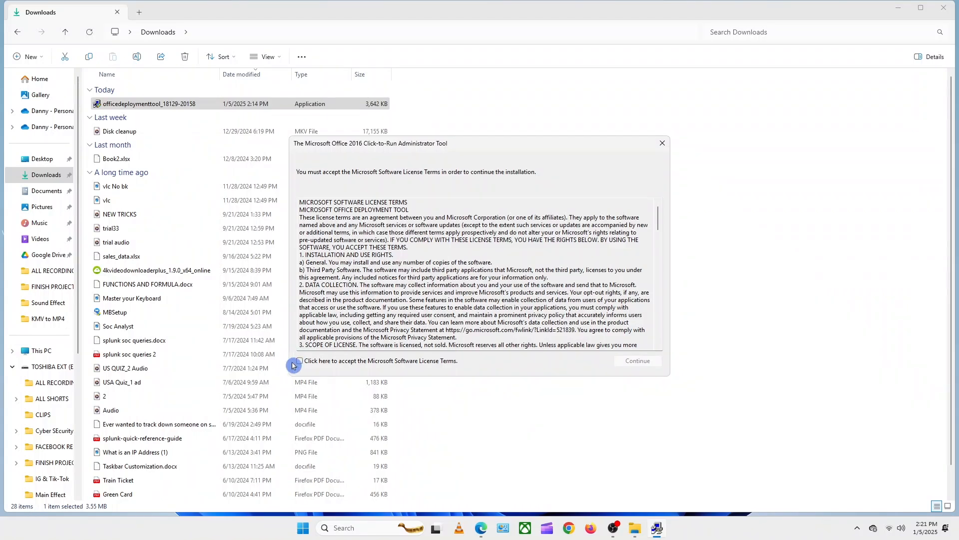
{"action": "left_click", "coordinate": [300, 361]}
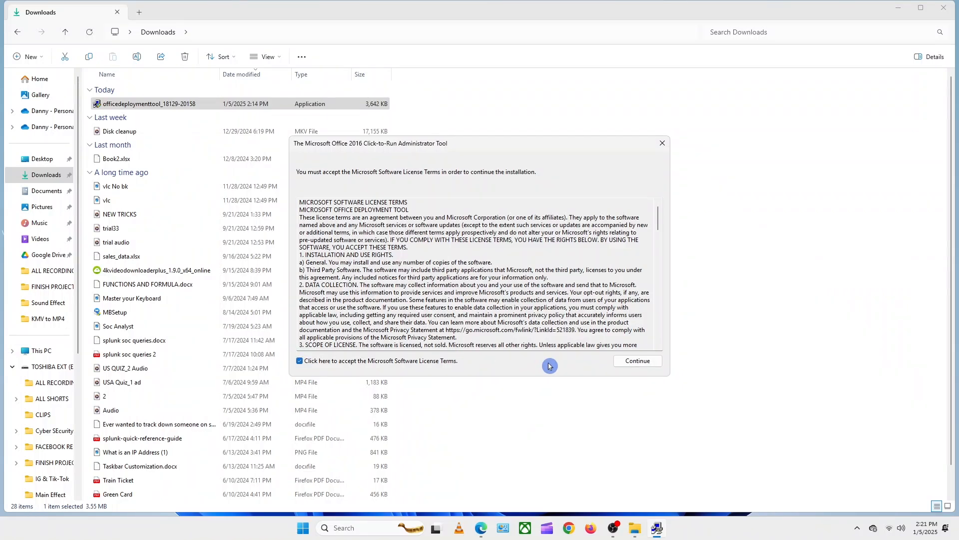
{"action": "left_click", "coordinate": [638, 362]}
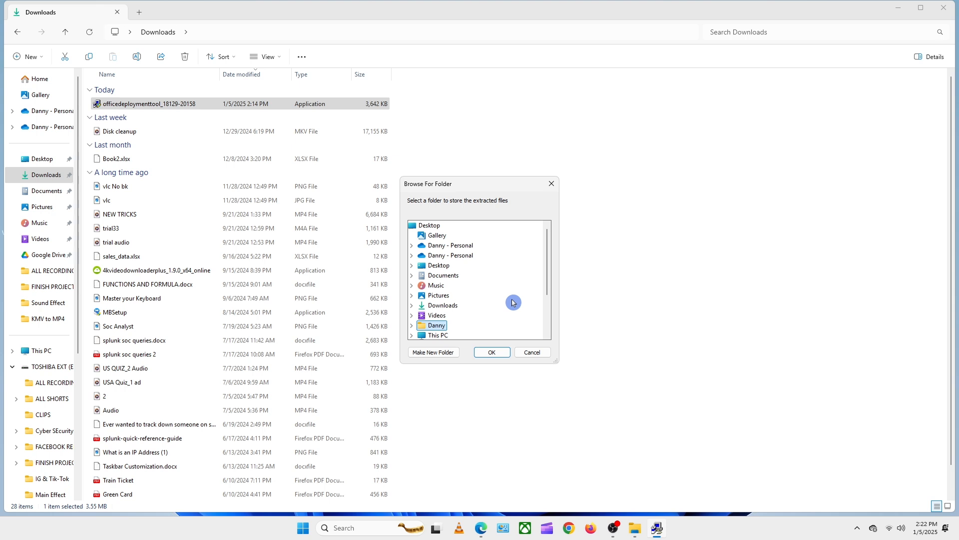
- Extract the deployment tool files into the Office 2024 folder and dismiss the completion message
{"action": "scroll", "coordinate": [513, 302], "scroll_direction": "down", "scroll_amount": 2}
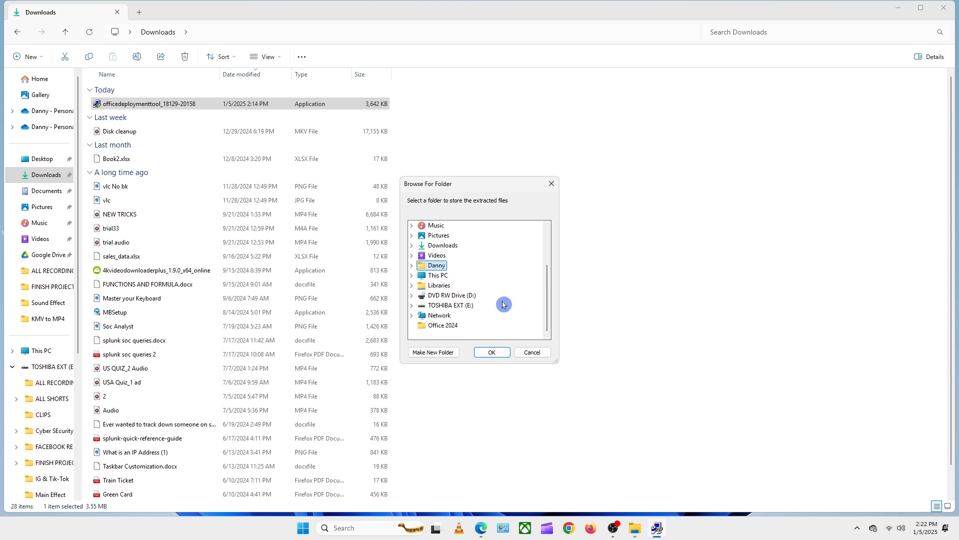
{"action": "left_click", "coordinate": [444, 326]}
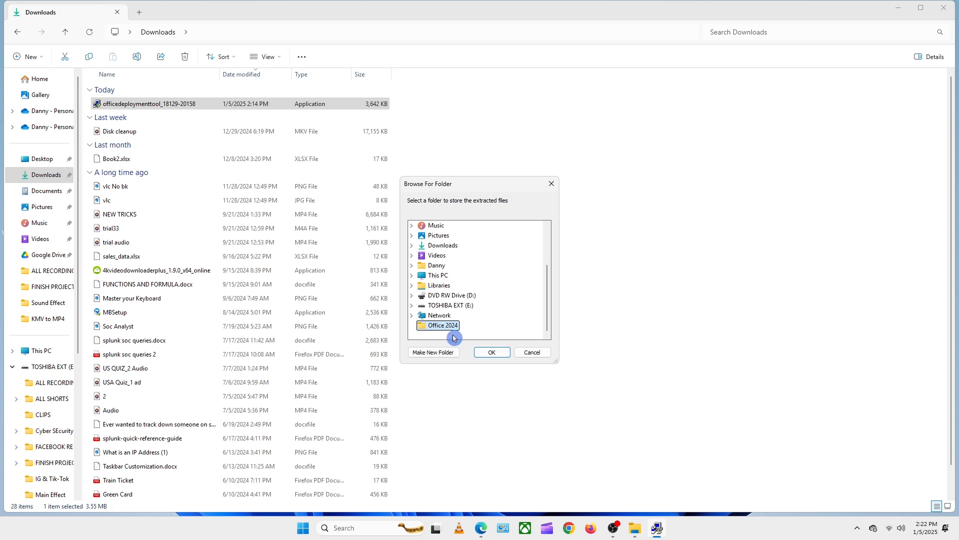
{"action": "left_click", "coordinate": [494, 353]}
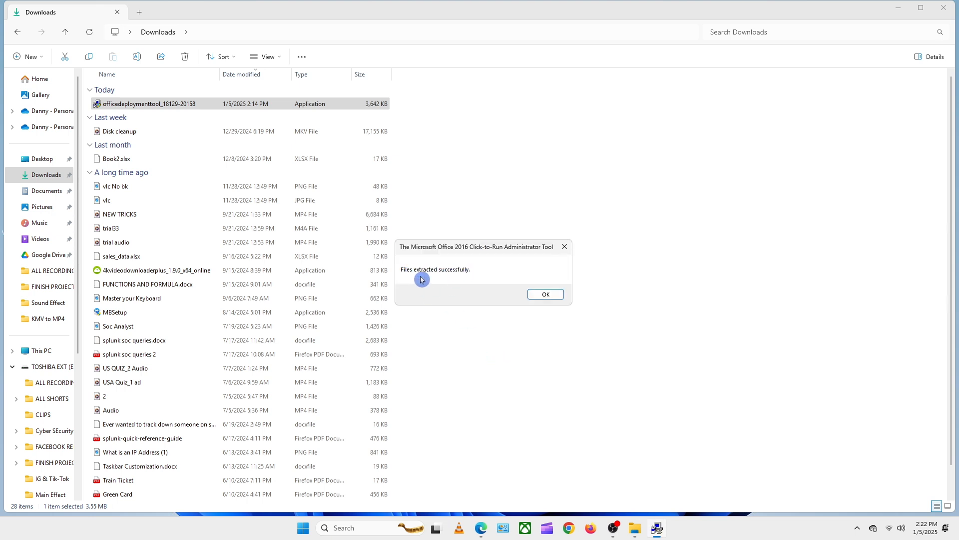
{"action": "left_click", "coordinate": [540, 298]}
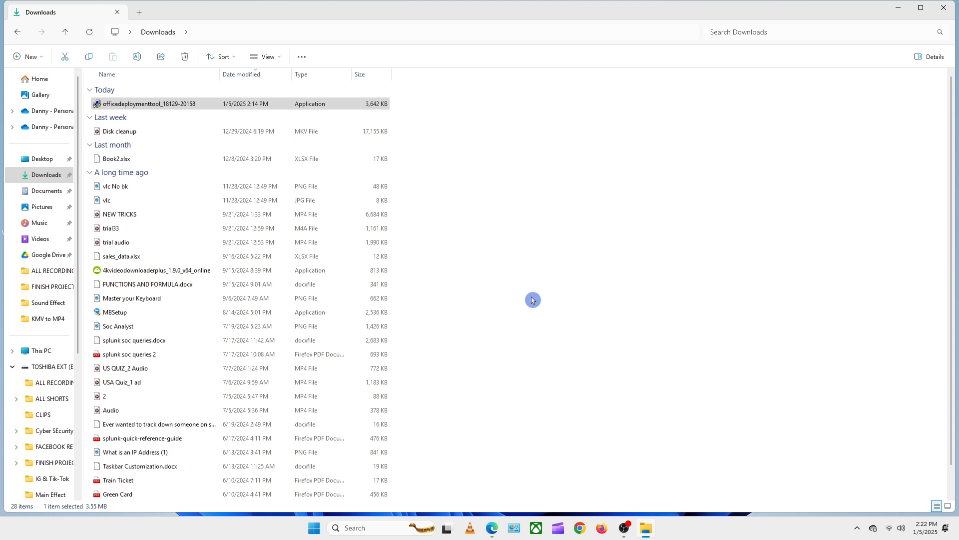
- Move the Office 2024 folder from the Desktop to the root of Local Disk (C:)
{"action": "left_click", "coordinate": [43, 165]}
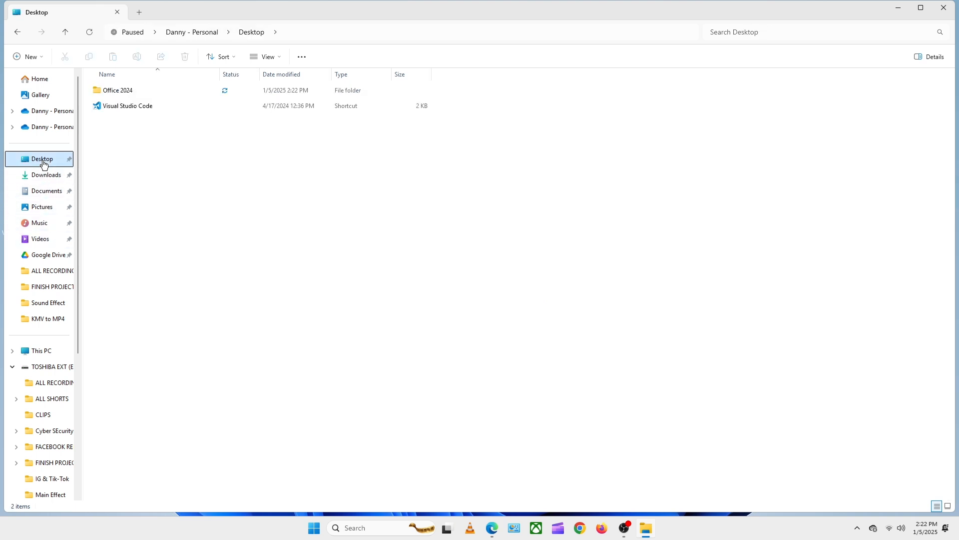
{"action": "left_click", "coordinate": [117, 91]}
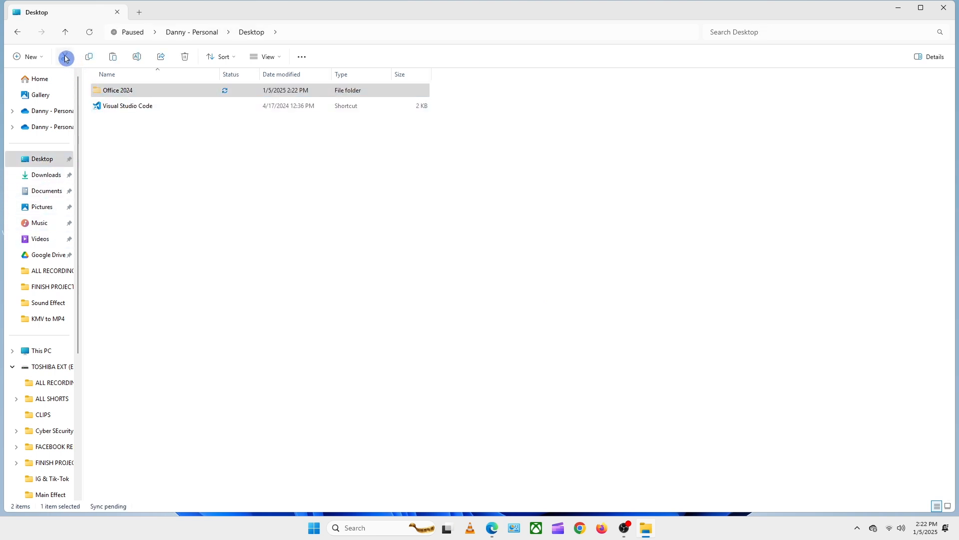
{"action": "left_click", "coordinate": [44, 352]}
{"action": "double_click", "coordinate": [133, 93]}
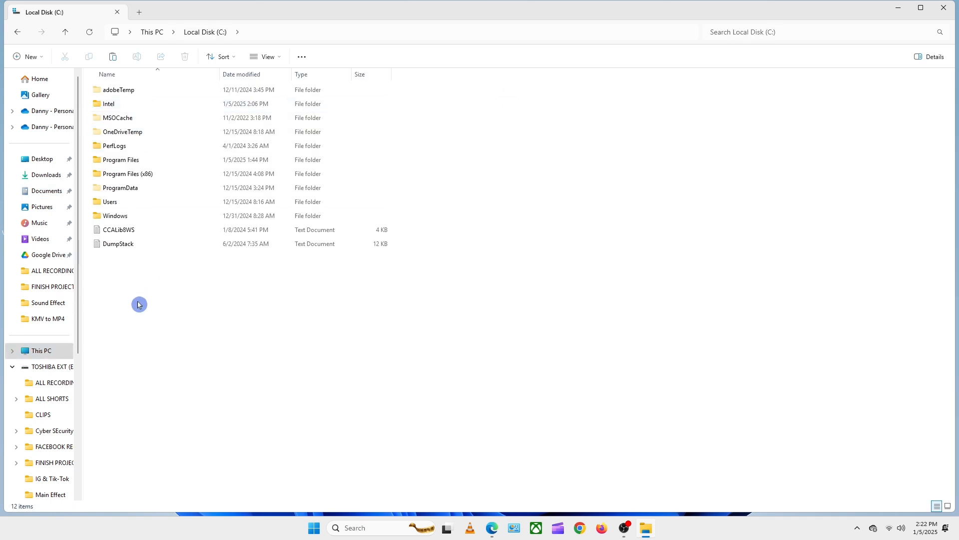
{"action": "key", "text": "ctrl+v"}
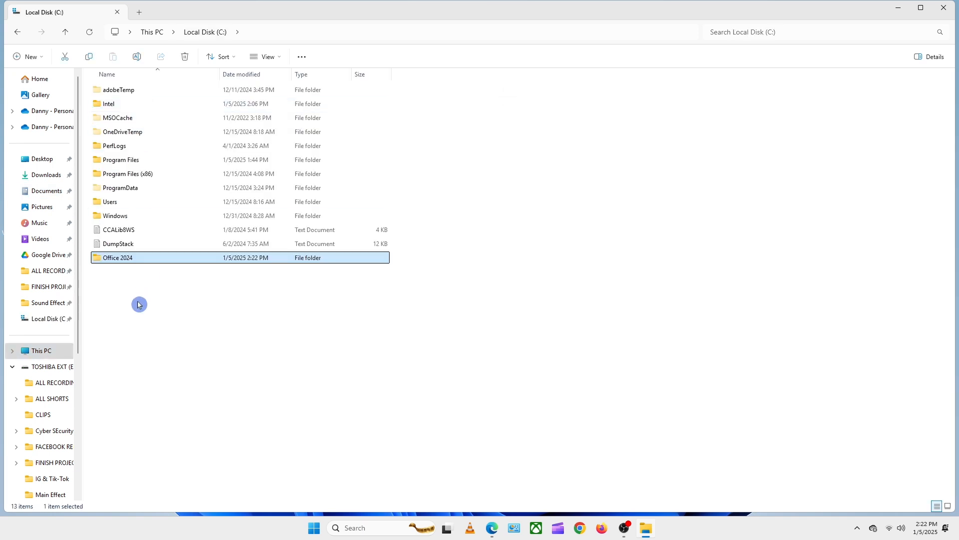
- Copy the path of the Office 2024 folder on drive C and open Command Prompt as administrator
{"action": "double_click", "coordinate": [121, 259]}
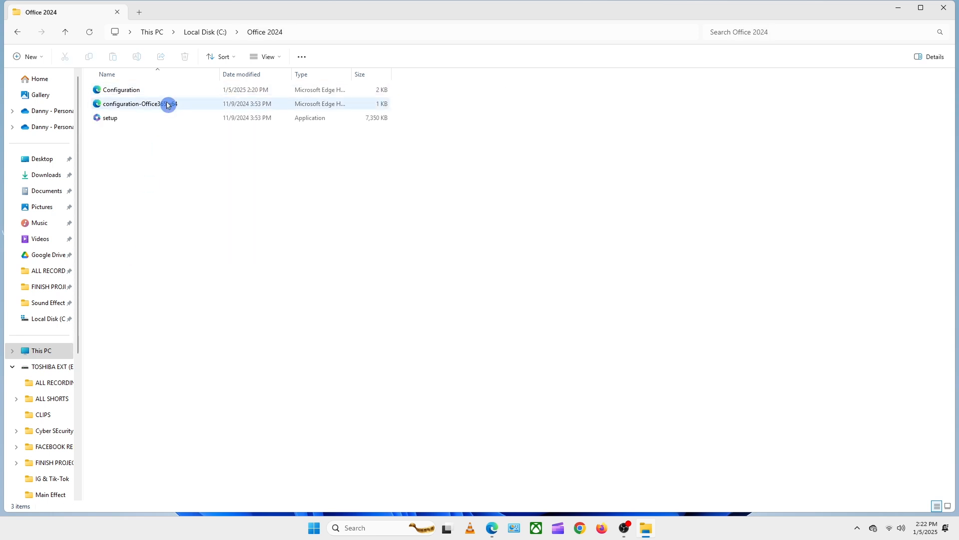
{"action": "left_click", "coordinate": [289, 30]}
{"action": "key", "text": "ctrl+c"}
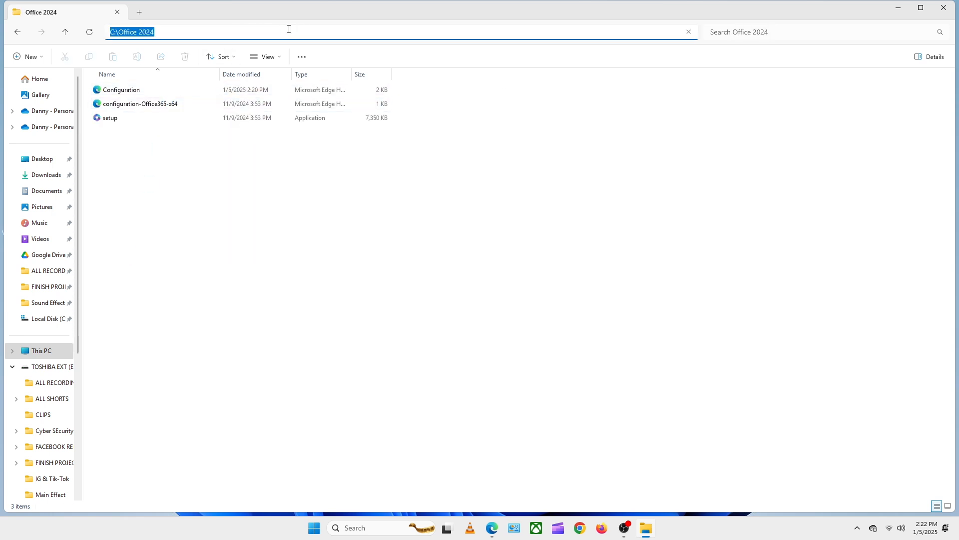
{"action": "left_click", "coordinate": [348, 527]}
{"action": "type", "text": "cmd"}
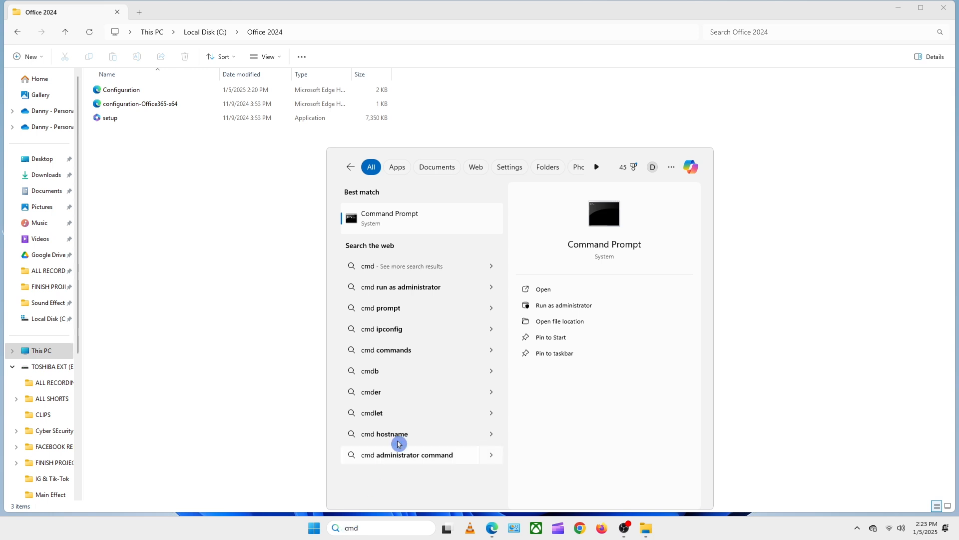
{"action": "left_click", "coordinate": [553, 305]}
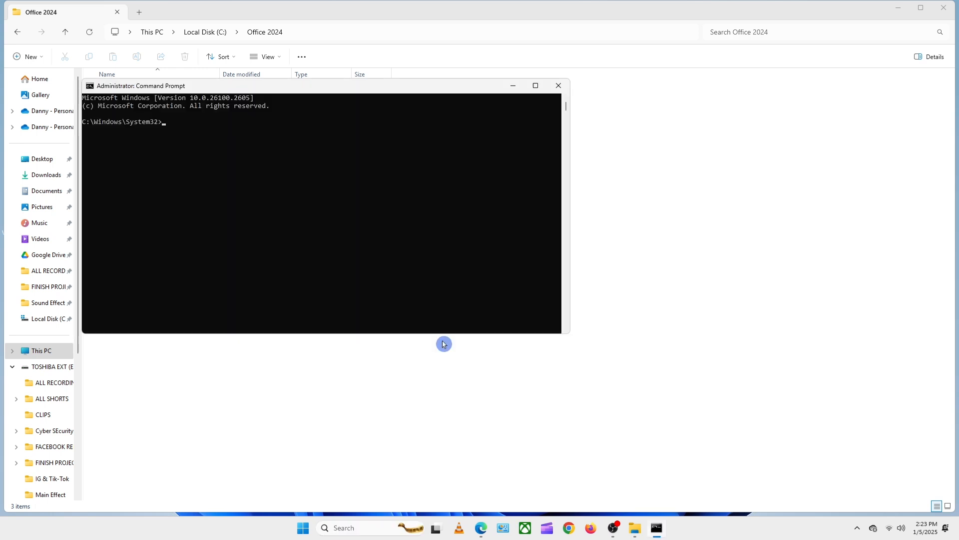
- Change the command prompt's working directory to C:\Office 2024 using the copied path
{"action": "type", "text": "cd"}
{"action": "key", "text": "ctrl+v"}
{"action": "key", "text": "Return"}
- Install Office by running setup /configure configuration.xml, and close the installer once it completes
{"action": "type", "text": "sety"}
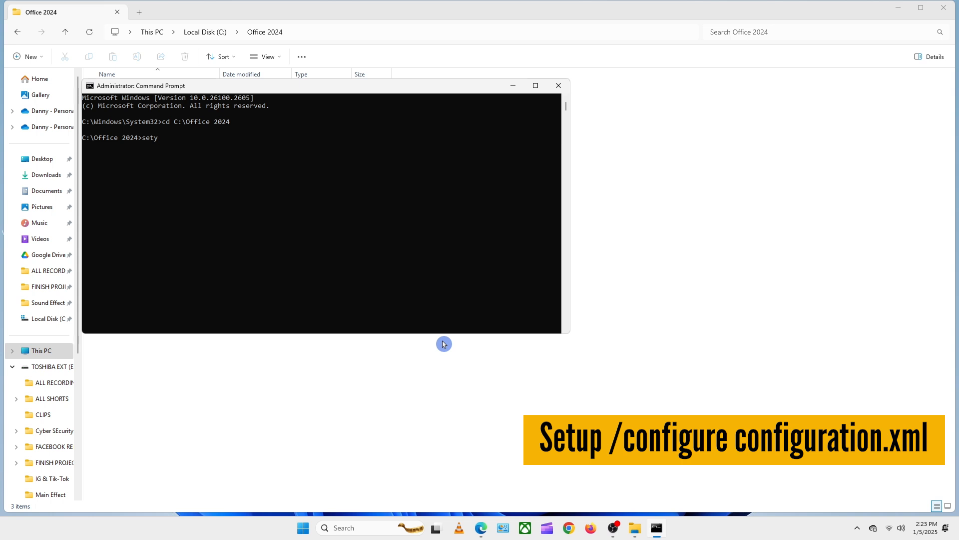
{"action": "type", "text": "up /configure configuration.xml"}
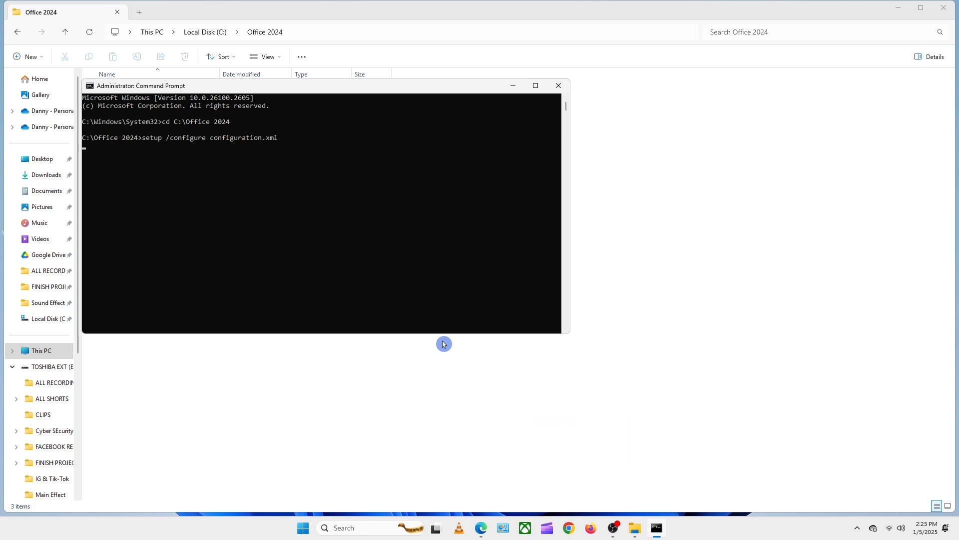
{"action": "key", "text": "Return"}
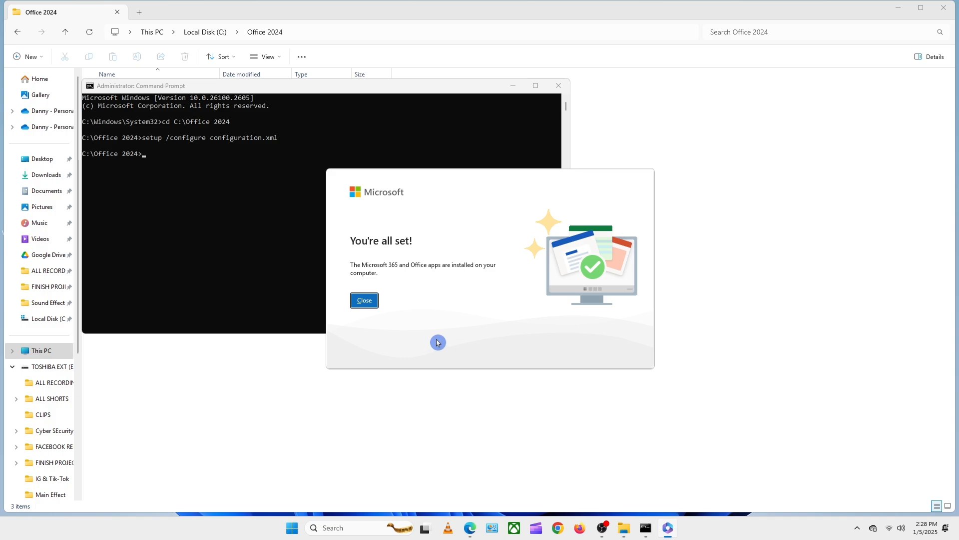
{"action": "left_click", "coordinate": [365, 302]}
- Show the desktop, search the computer for PowerPoint, and launch the app
{"action": "key", "text": "super+d"}
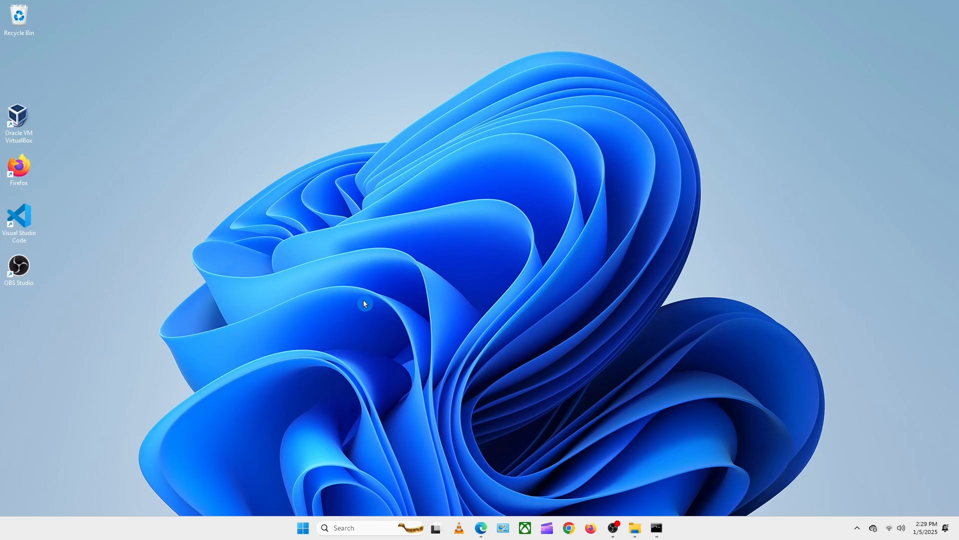
{"action": "left_click", "coordinate": [342, 532]}
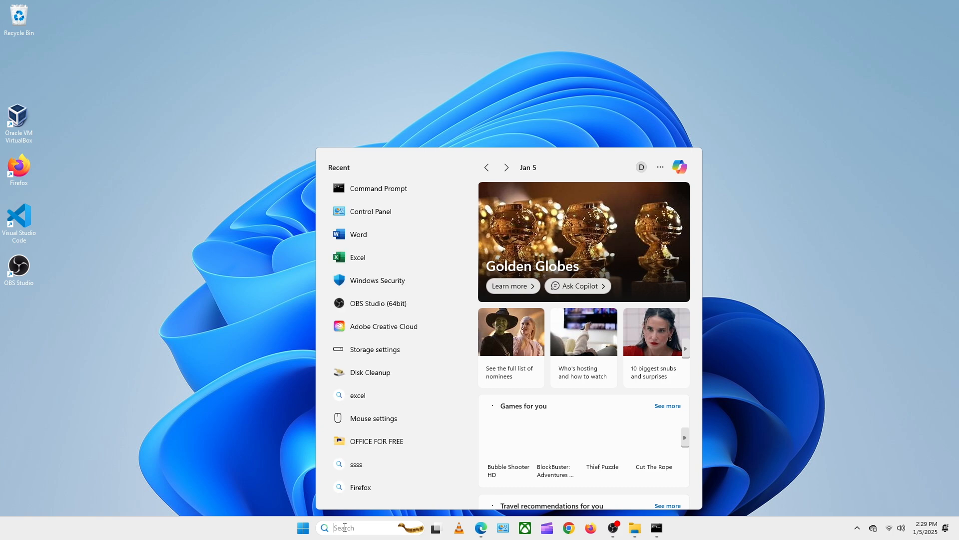
{"action": "type", "text": "powr"}
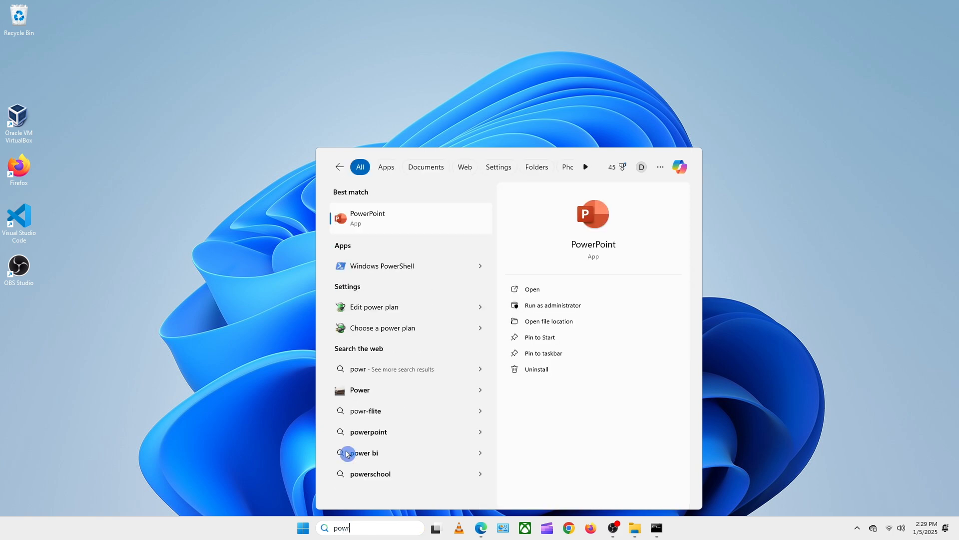
{"action": "left_click", "coordinate": [363, 220]}
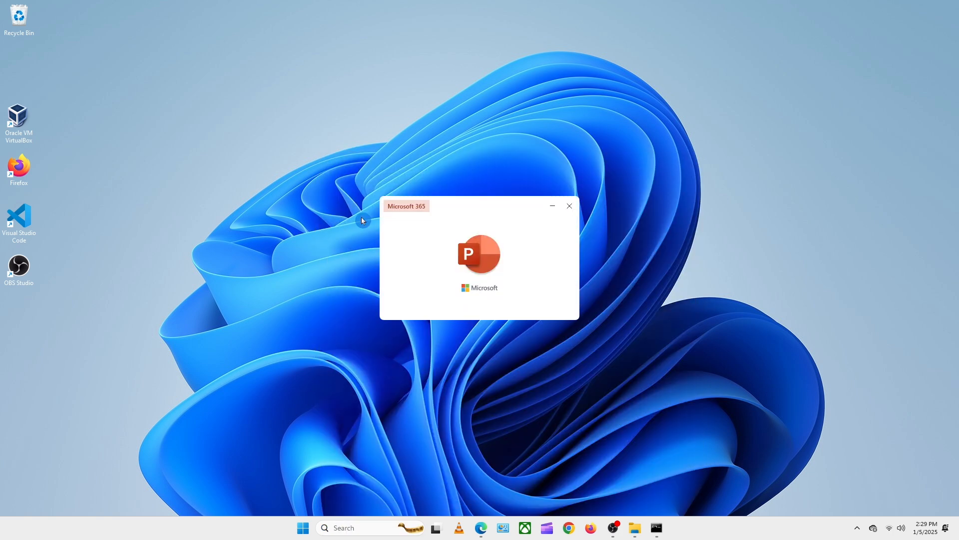
{"action": "left_click", "coordinate": [128, 107]}
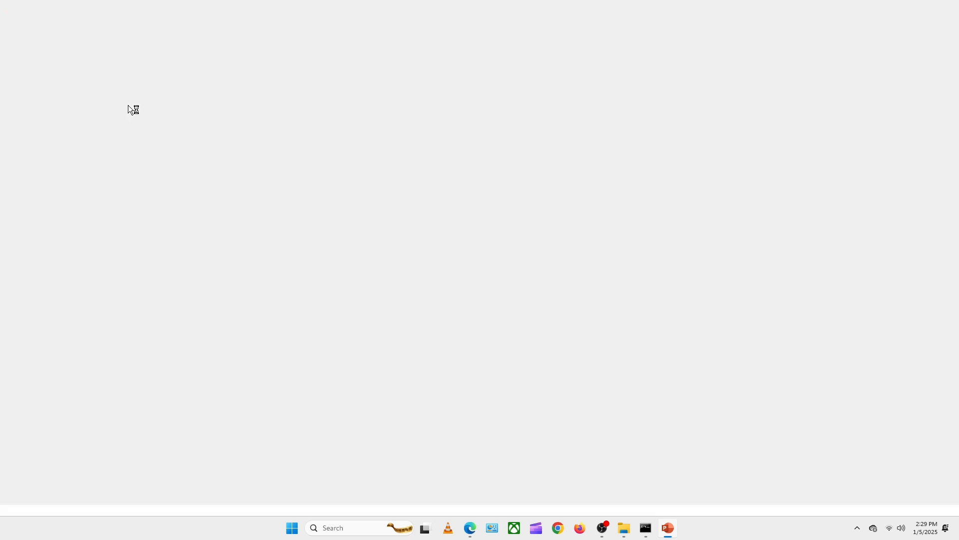